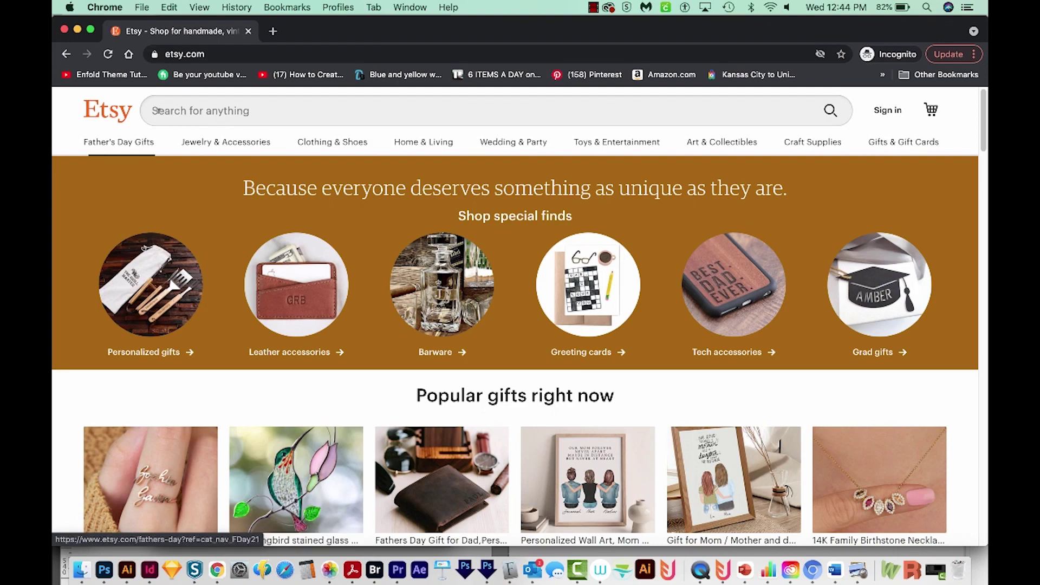
- Search the Etsy marketplace for 'resume template' using the search suggestion
click(163, 111)
text(resume)
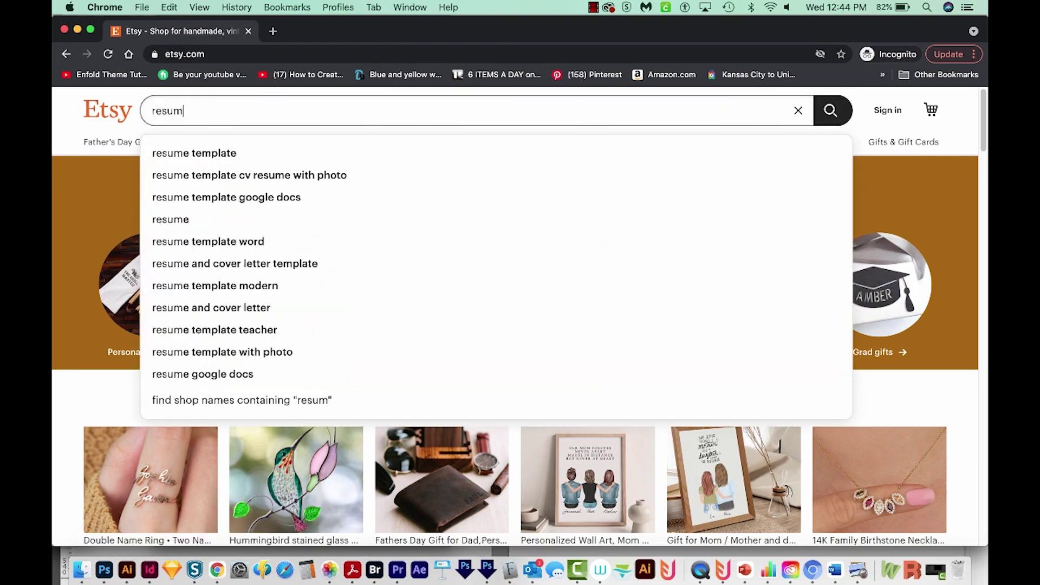
key(Down)
key(Return)
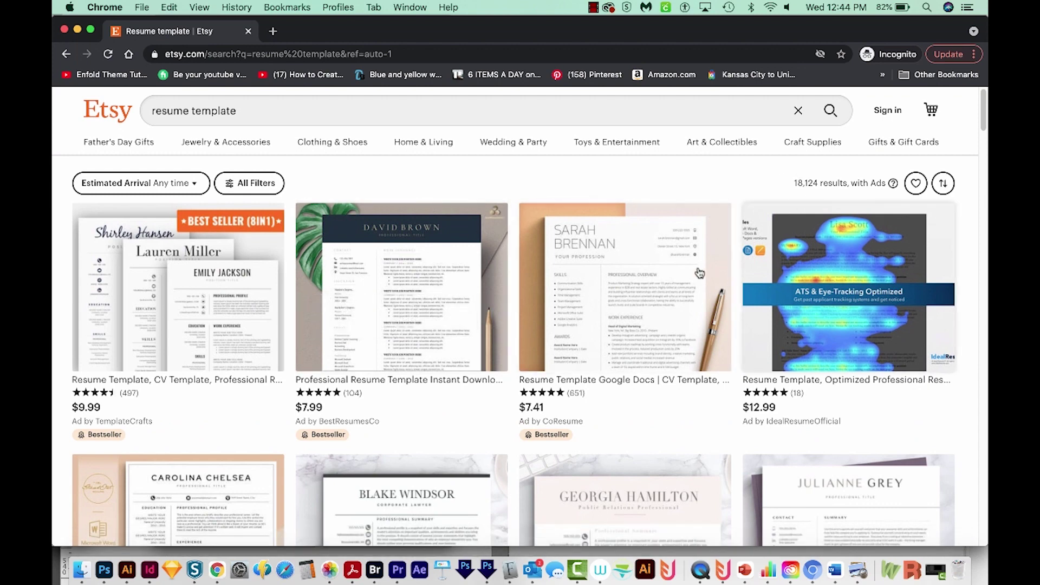
scroll(665, 293, down, 1)
scroll(665, 293, down, 4)
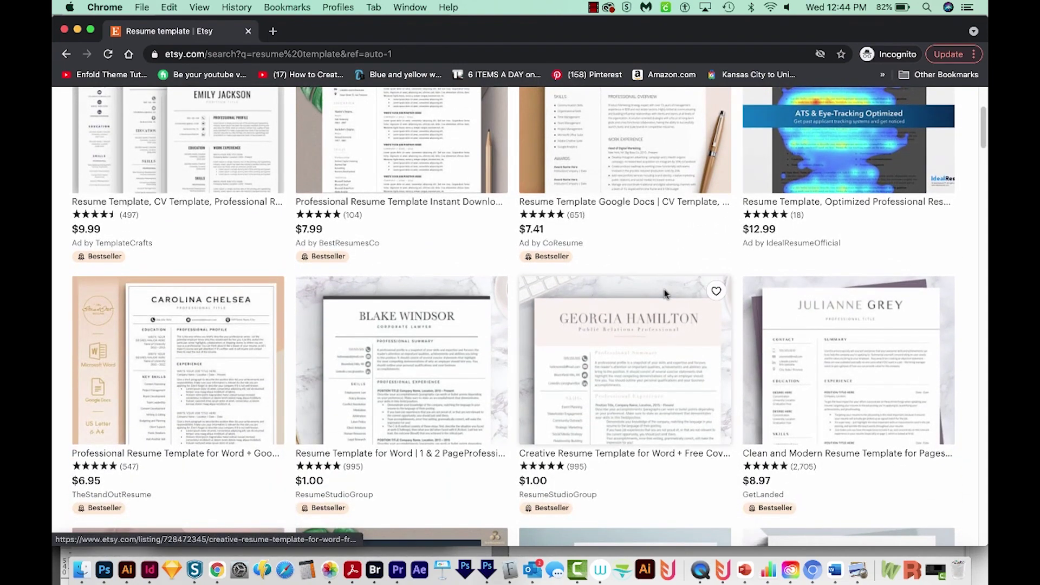
scroll(666, 293, up, 3)
scroll(665, 294, down, 3)
scroll(665, 293, down, 2)
scroll(666, 294, down, 2)
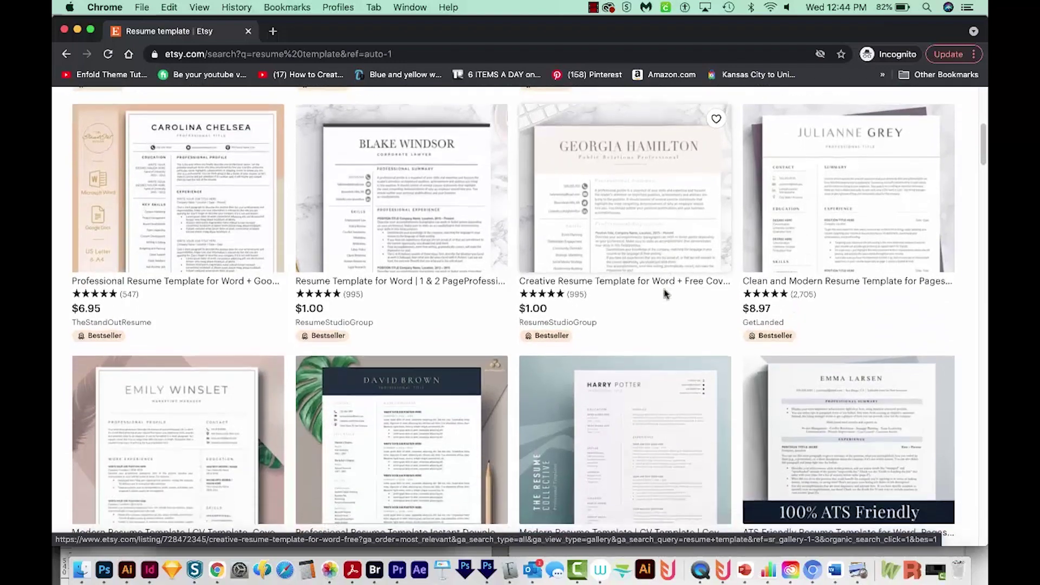
scroll(665, 294, down, 1)
scroll(665, 294, up, 2)
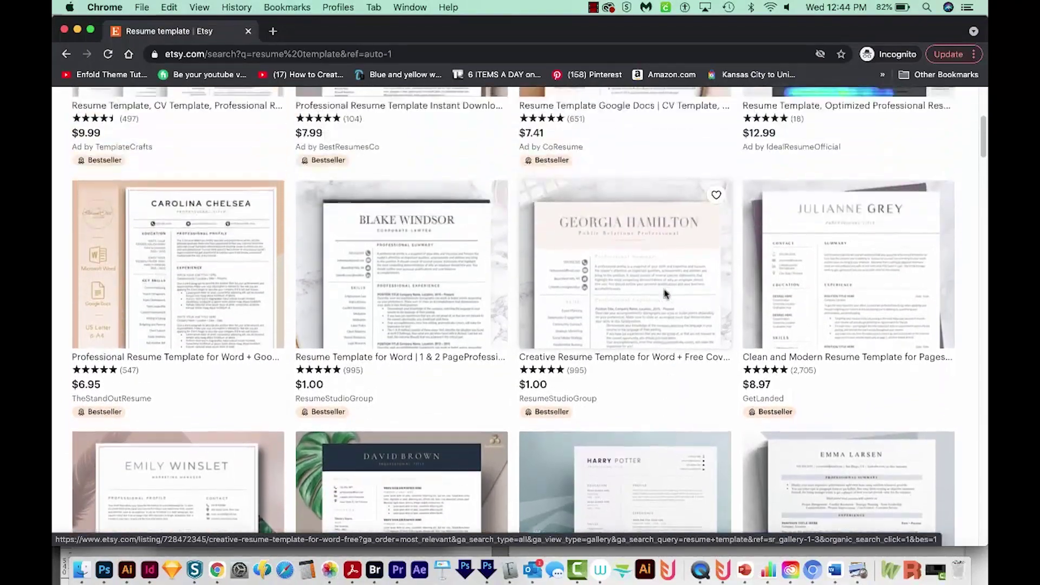
scroll(665, 293, up, 2)
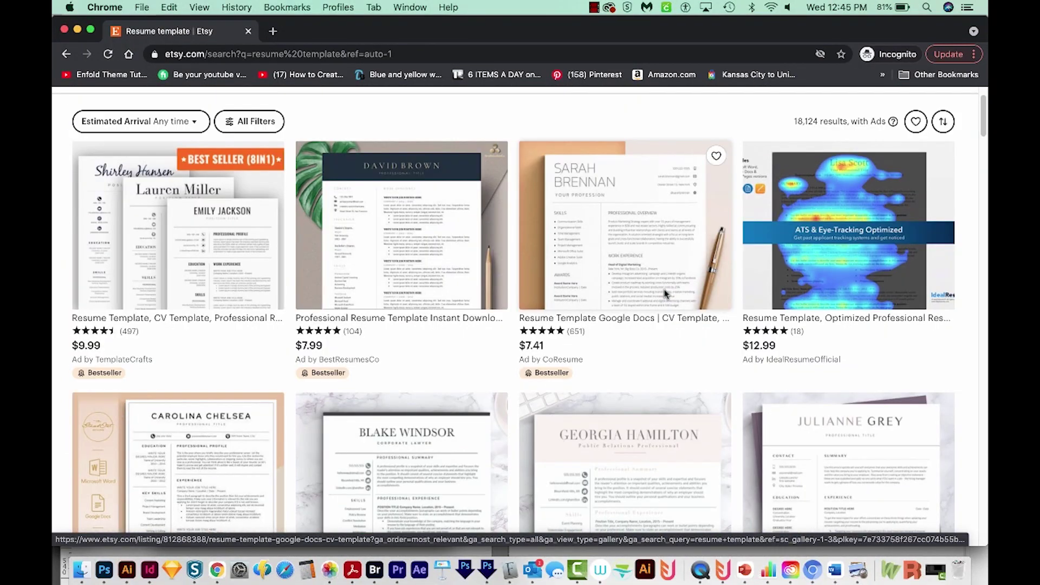
scroll(665, 294, down, 3)
scroll(665, 293, down, 1)
scroll(665, 294, down, 1)
scroll(665, 294, down, 2)
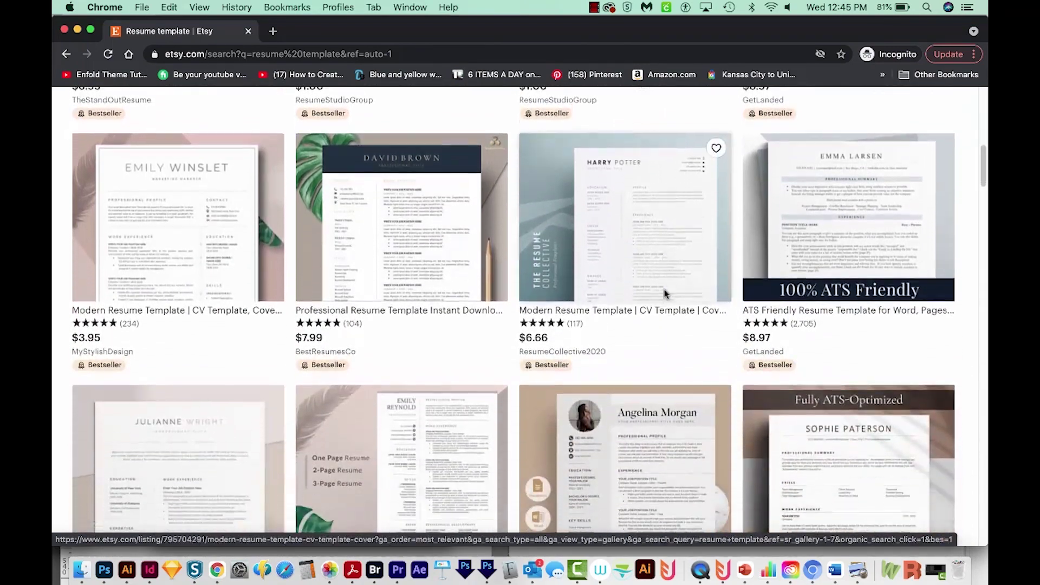
scroll(666, 294, down, 1)
scroll(665, 294, down, 1)
scroll(665, 294, down, 2)
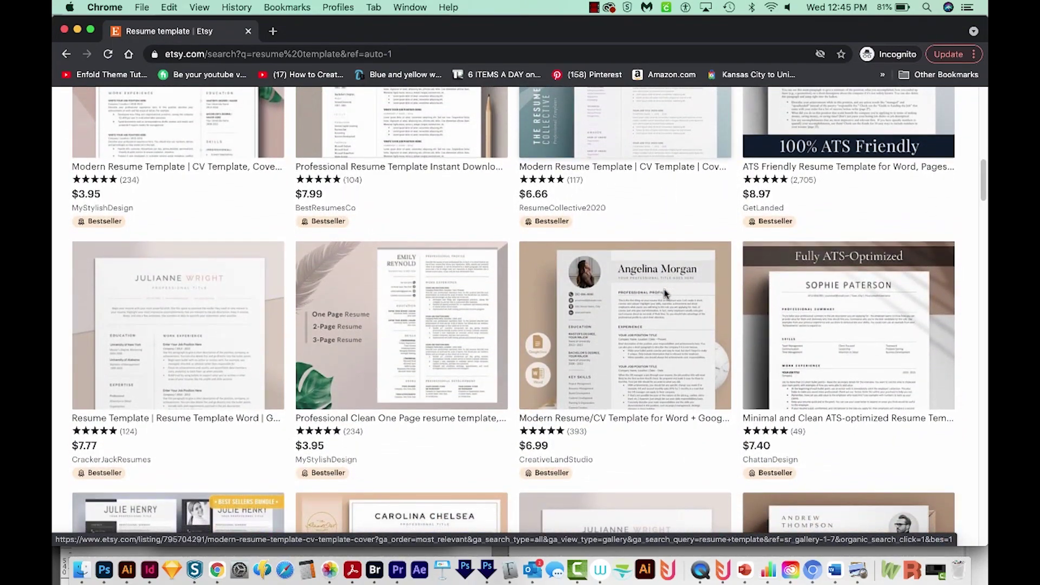
scroll(666, 293, down, 1)
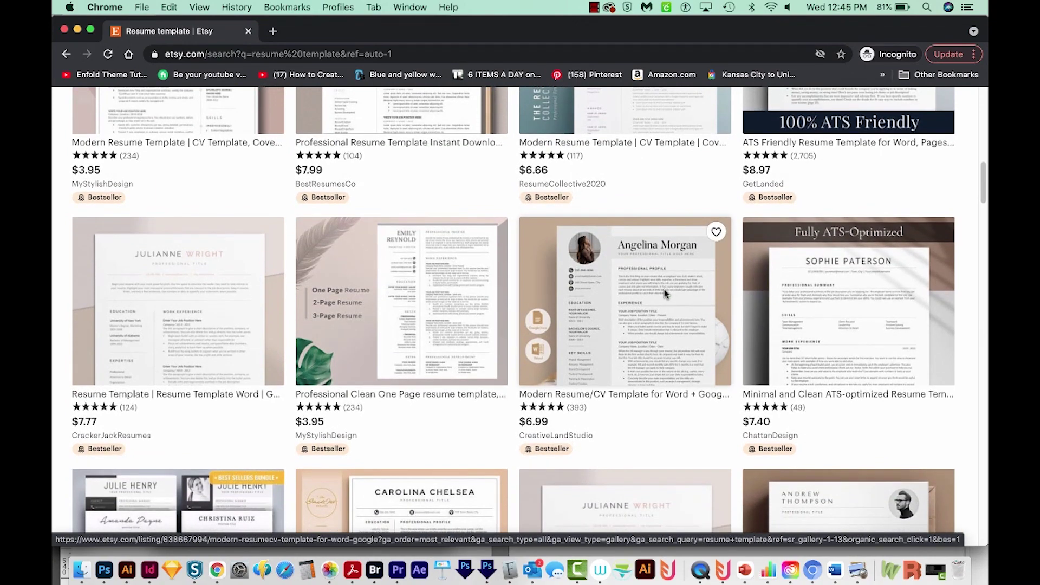
scroll(664, 293, down, 1)
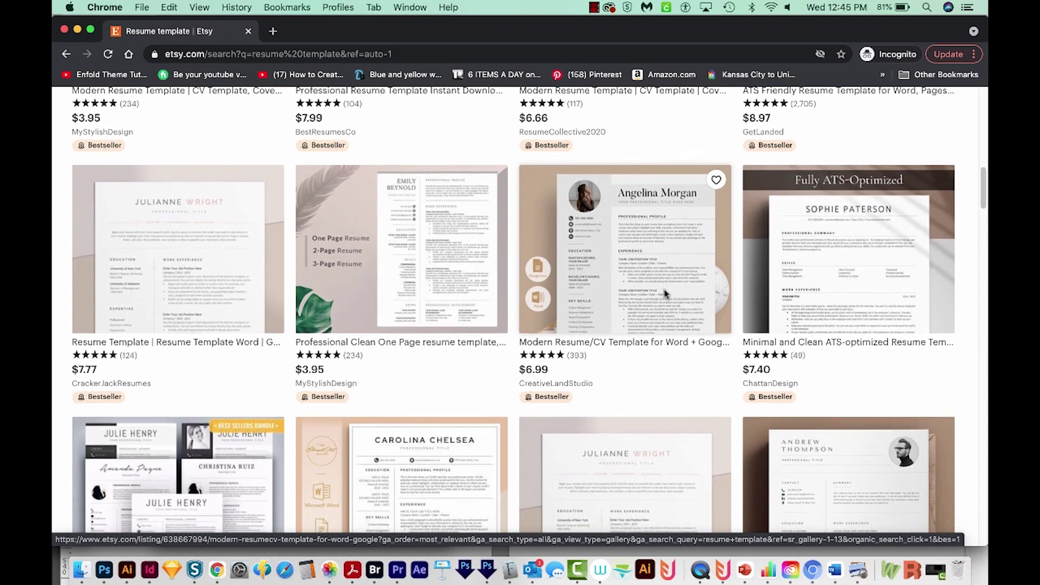
scroll(665, 294, down, 3)
scroll(665, 294, down, 1)
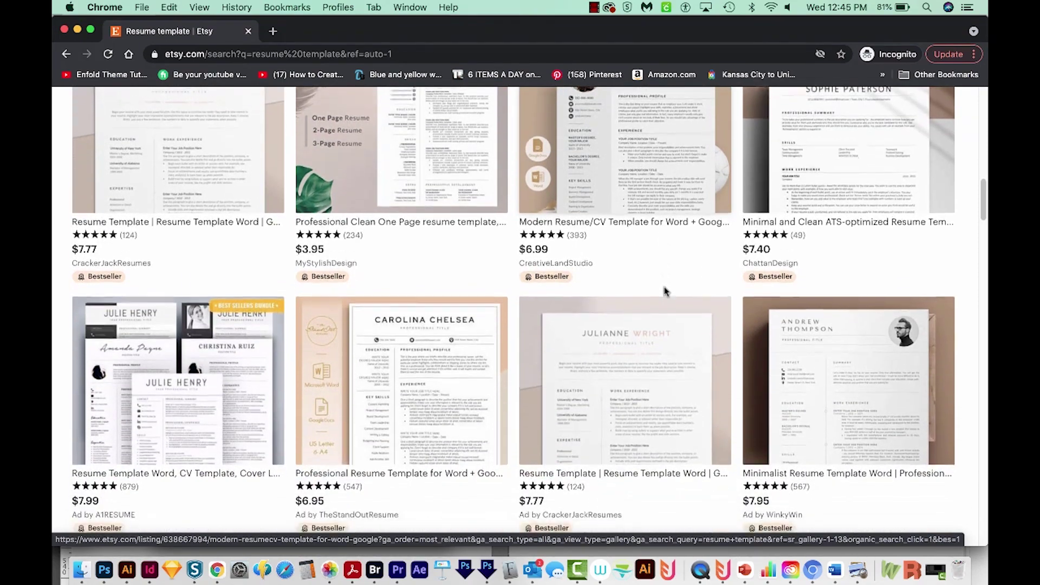
scroll(665, 294, down, 1)
scroll(666, 291, down, 1)
scroll(663, 290, down, 1)
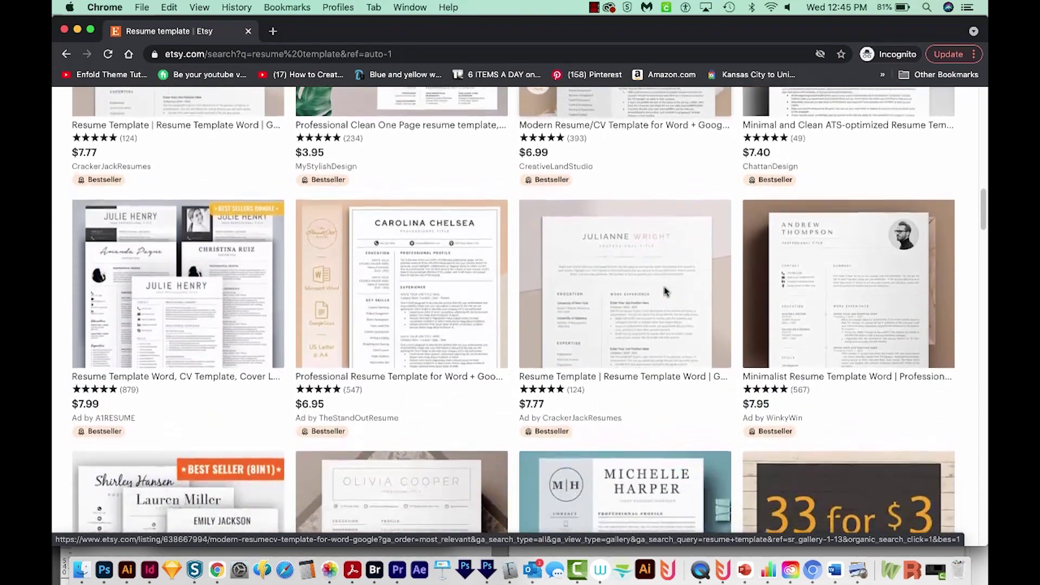
scroll(664, 291, down, 1)
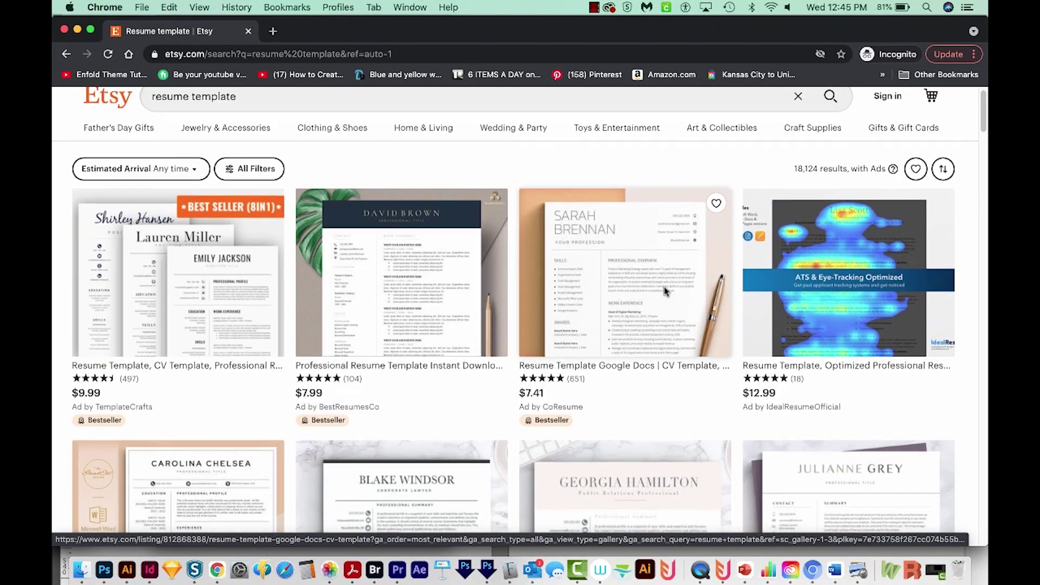
scroll(665, 291, down, 1)
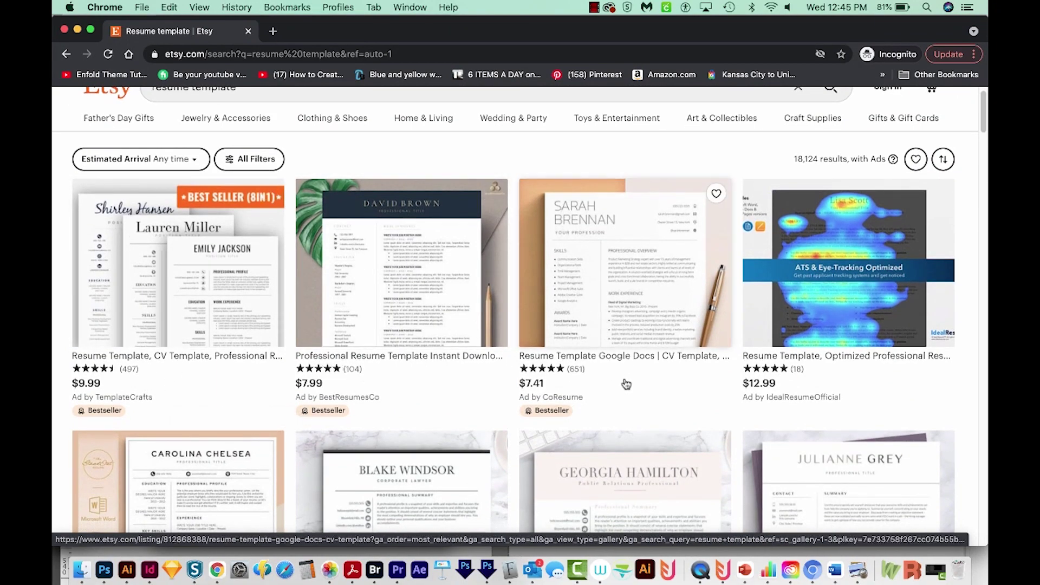
scroll(625, 383, down, 2)
scroll(623, 383, down, 2)
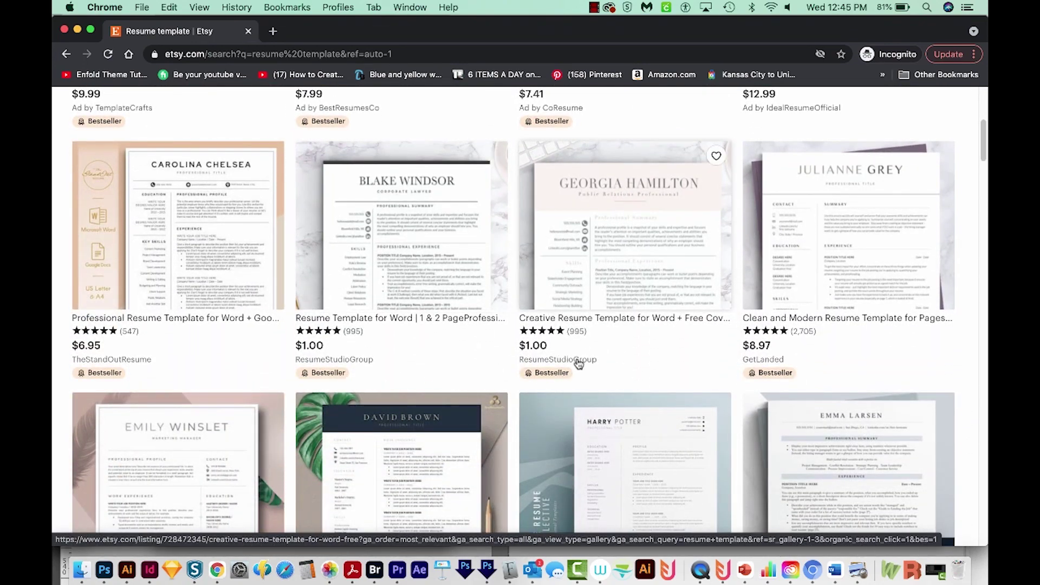
scroll(578, 363, down, 4)
scroll(578, 363, down, 2)
scroll(578, 364, down, 1)
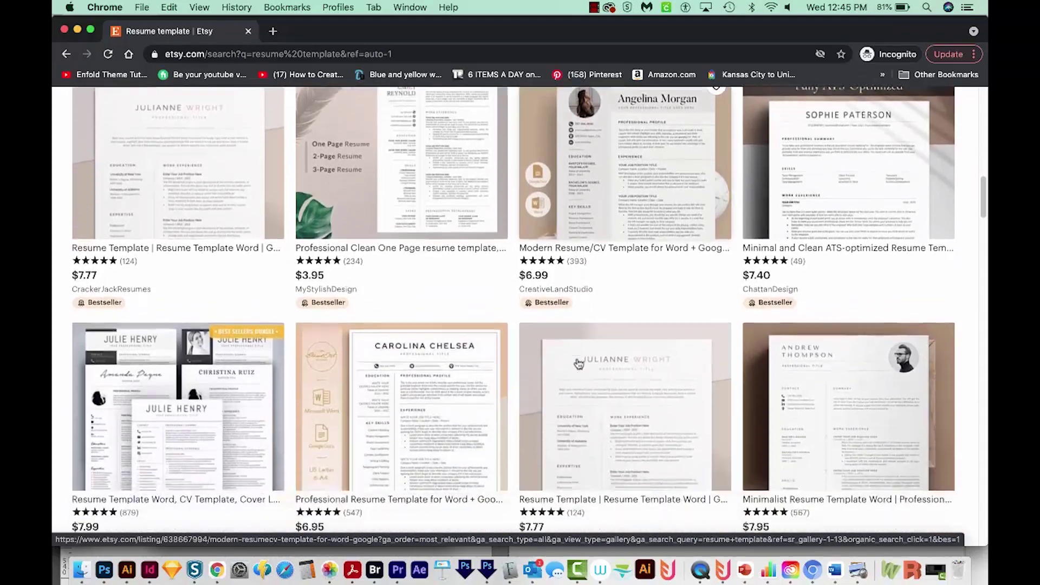
scroll(578, 363, down, 1)
scroll(577, 363, down, 2)
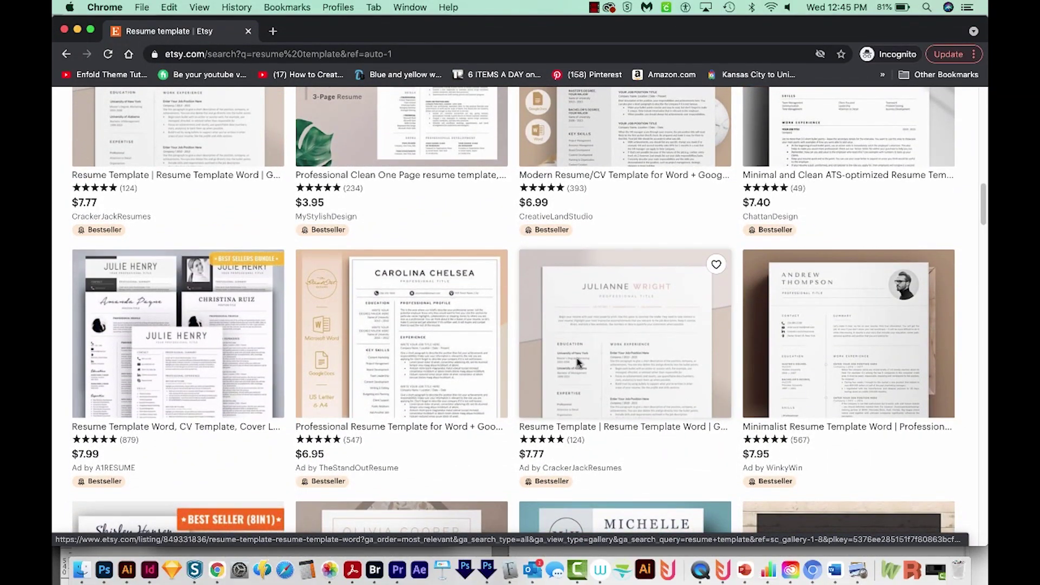
scroll(578, 364, up, 10)
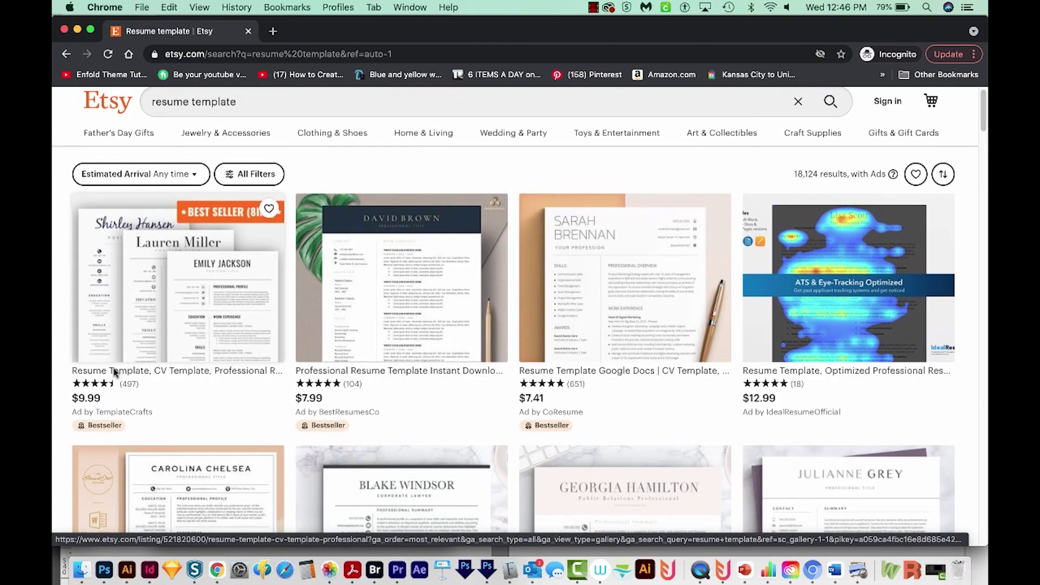
scroll(180, 375, down, 1)
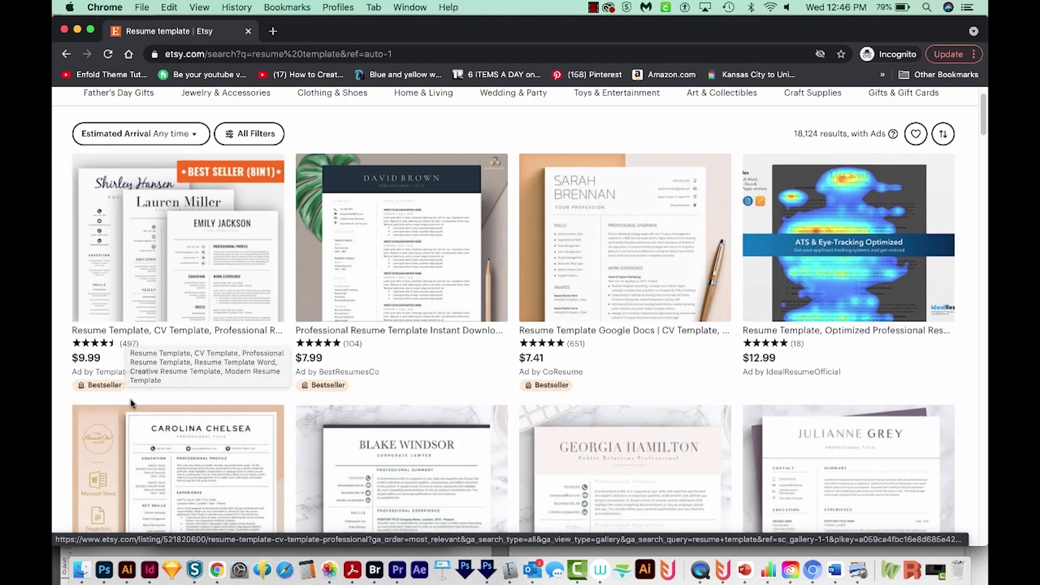
scroll(130, 405, down, 3)
scroll(130, 404, down, 1)
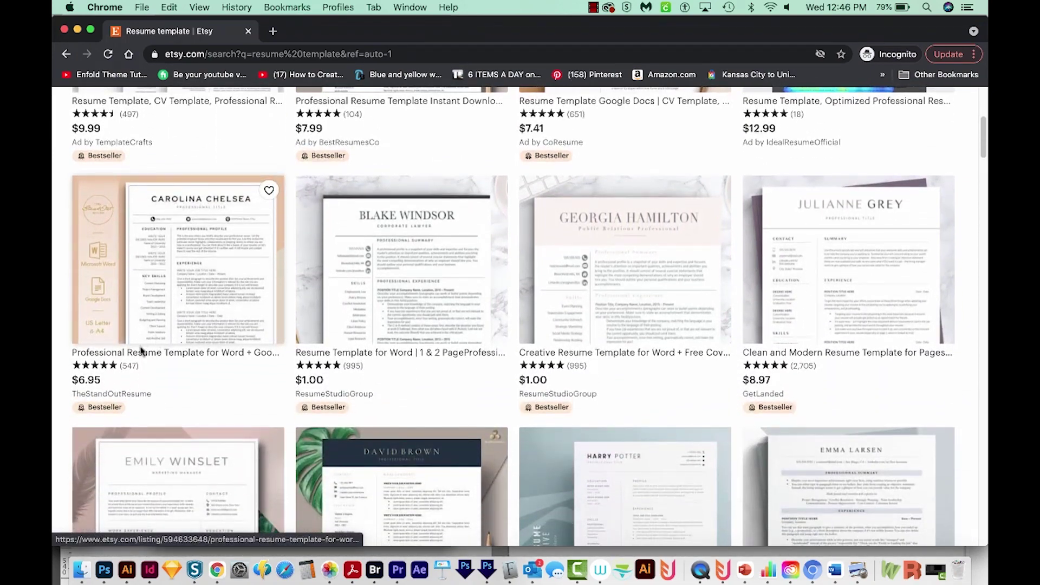
scroll(211, 370, down, 1)
scroll(206, 371, down, 6)
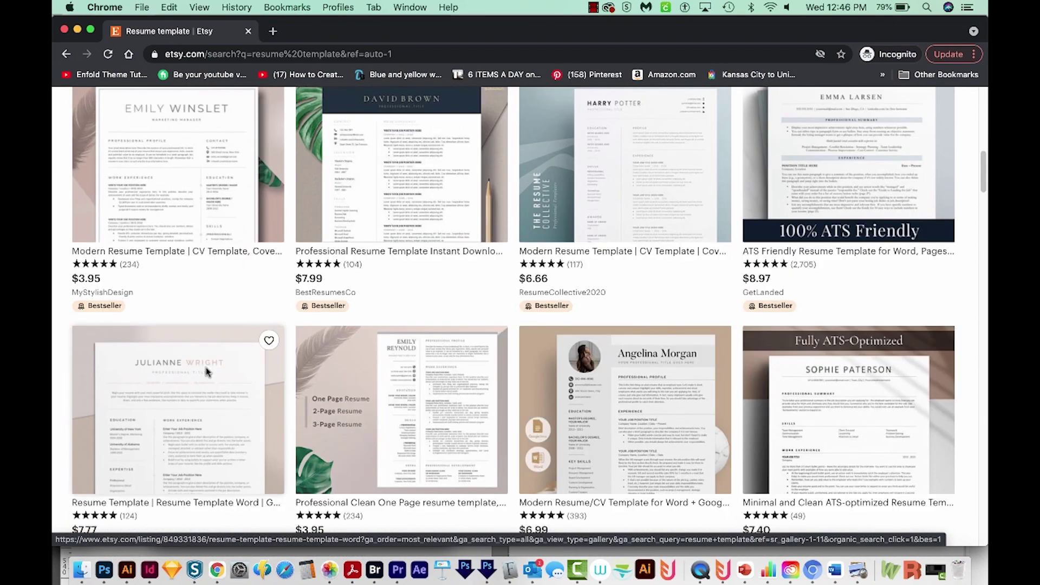
mouse_move(205, 372)
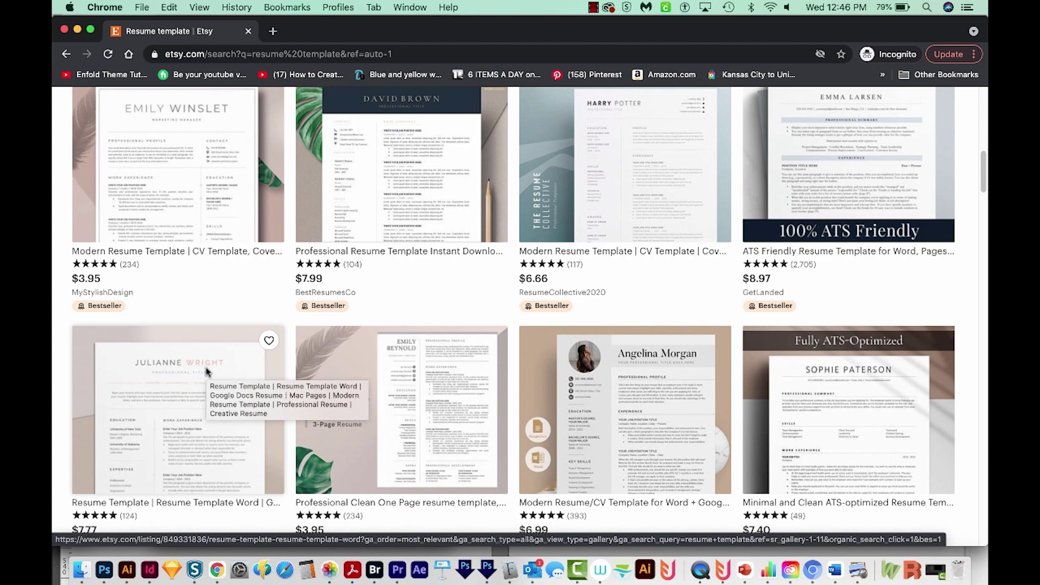
scroll(205, 371, down, 5)
scroll(205, 372, down, 1)
scroll(205, 371, down, 1)
scroll(206, 372, down, 1)
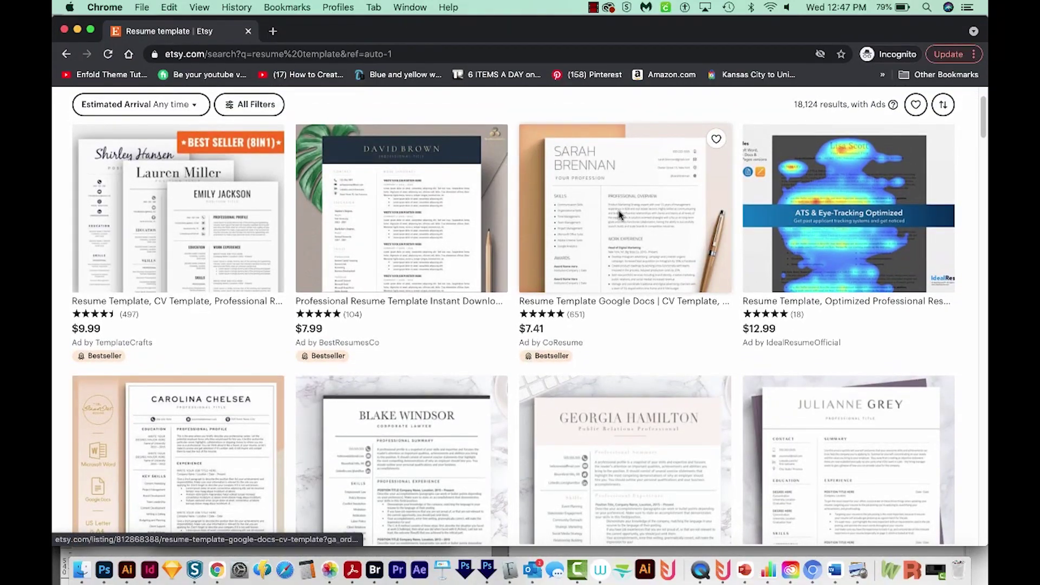
- Open the Sarah Brennan bestselling Google Docs resume template listing
click(620, 214)
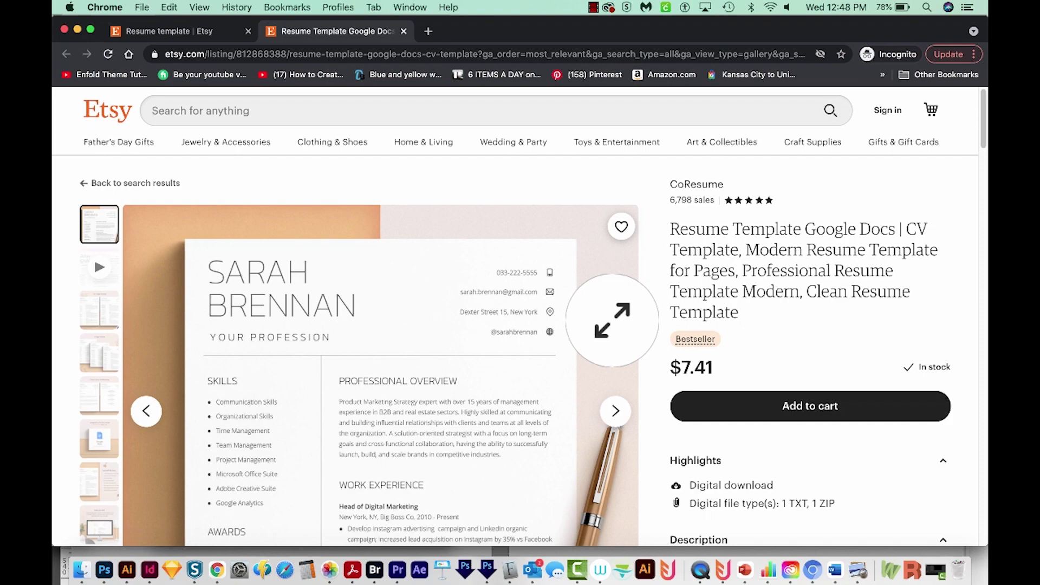
scroll(856, 218, down, 1)
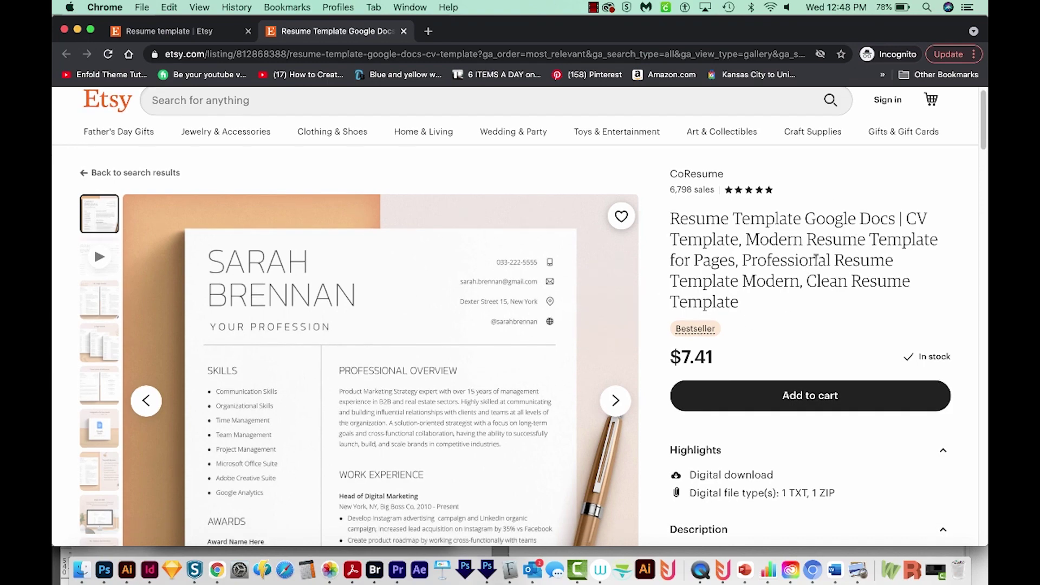
scroll(815, 258, down, 1)
scroll(814, 258, down, 2)
scroll(816, 254, down, 1)
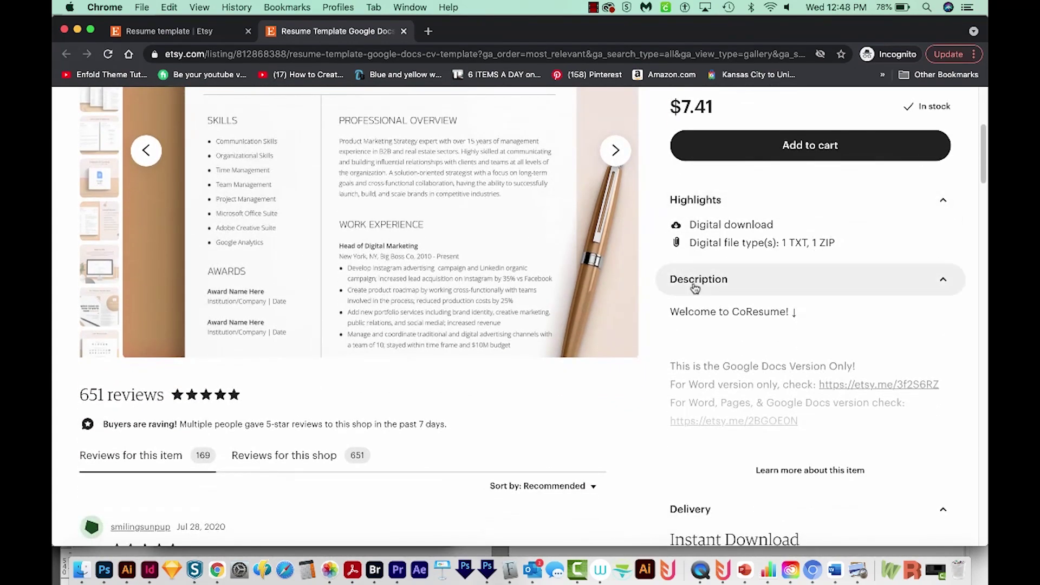
scroll(794, 293, down, 1)
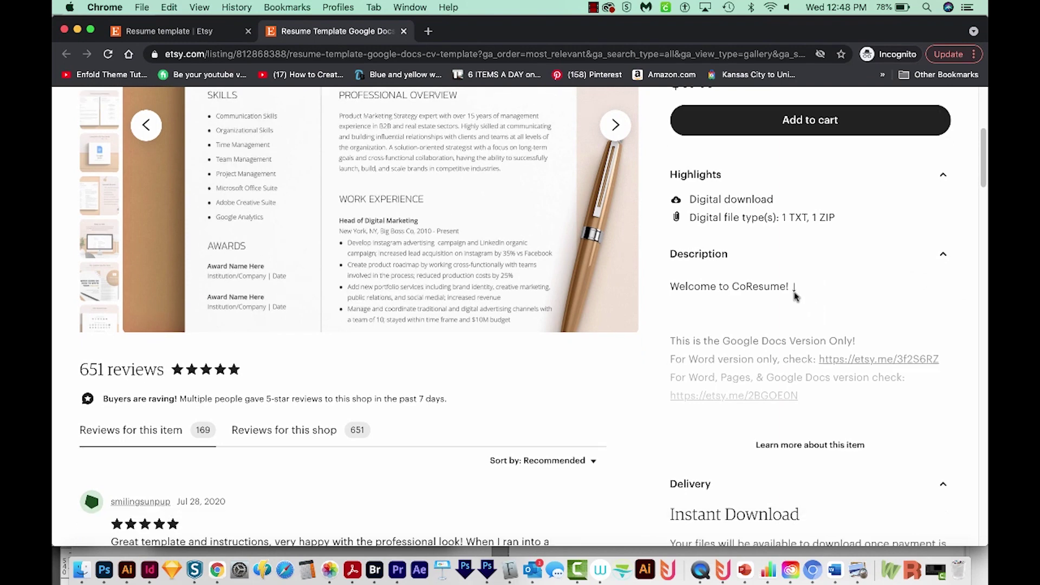
- Expand the CoResume listing's full description with 'Learn more about this item'
click(802, 445)
scroll(802, 443, down, 1)
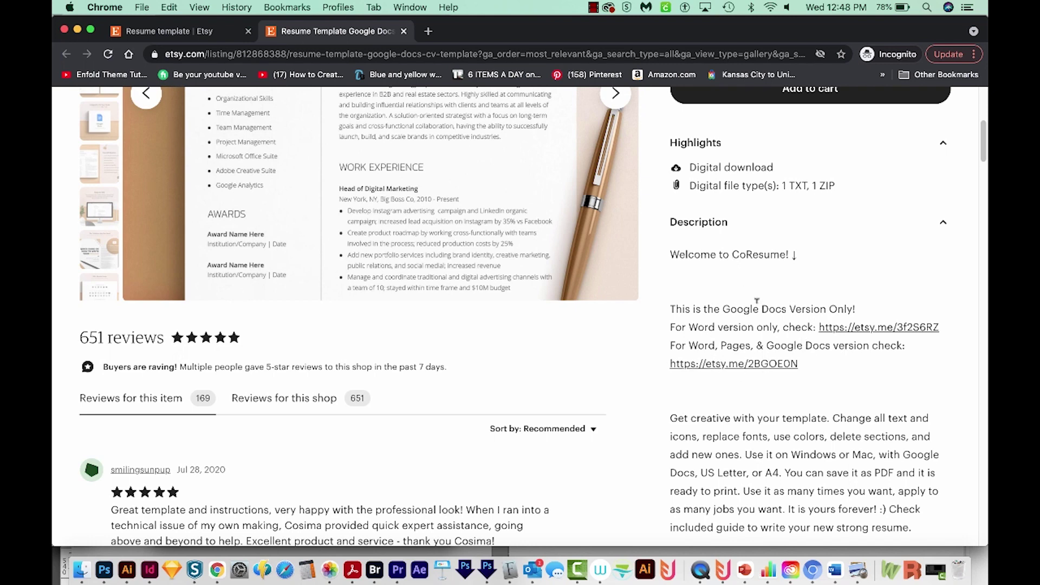
scroll(754, 358, down, 2)
scroll(779, 261, down, 4)
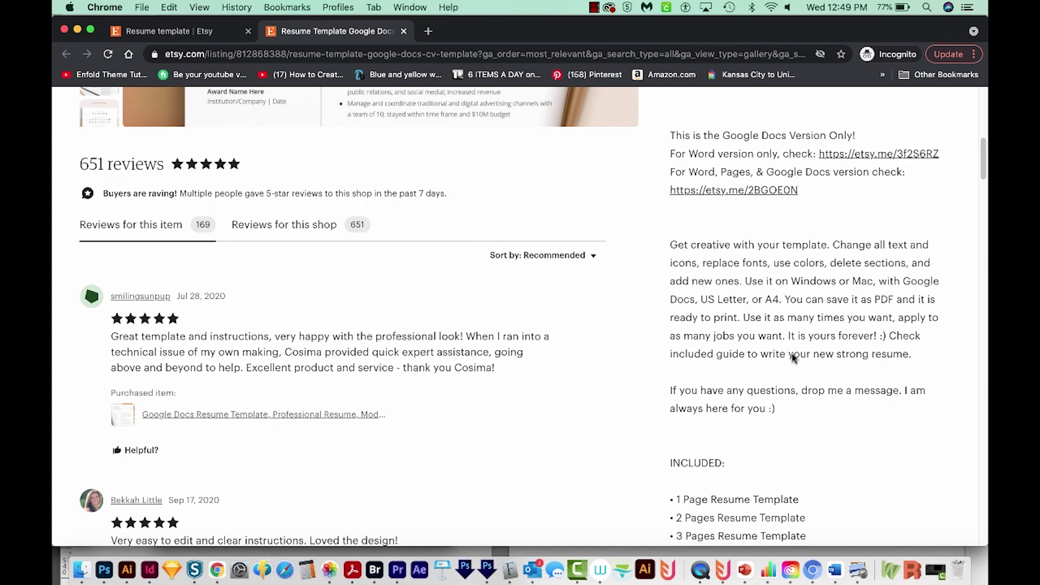
scroll(794, 359, down, 4)
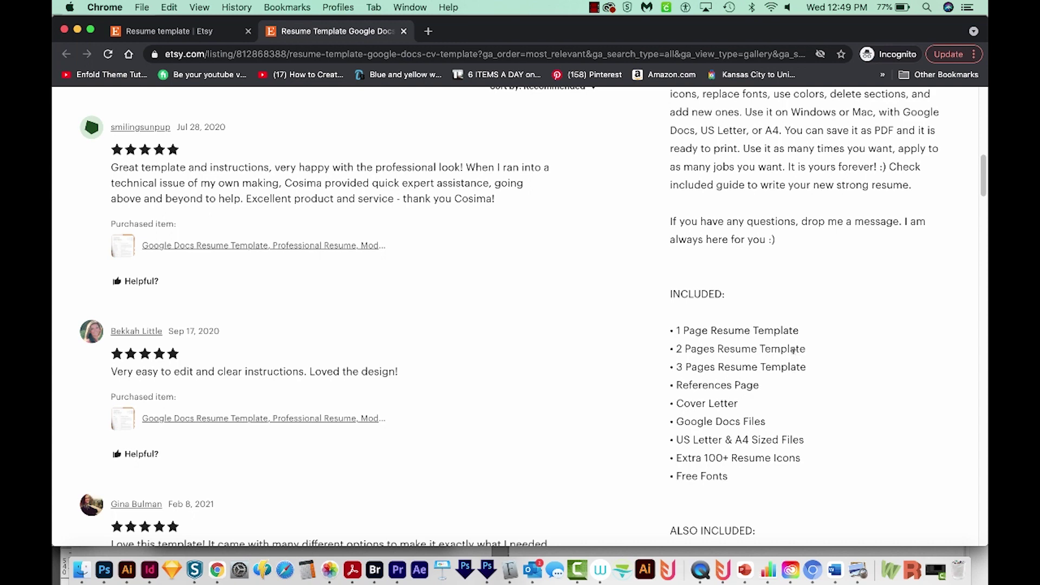
scroll(793, 349, down, 1)
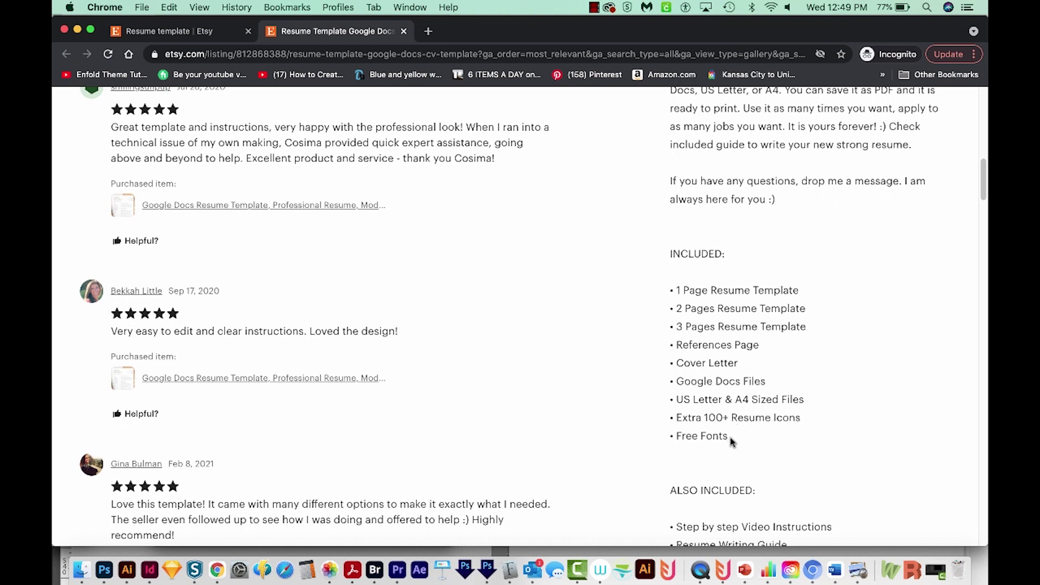
scroll(730, 441, down, 3)
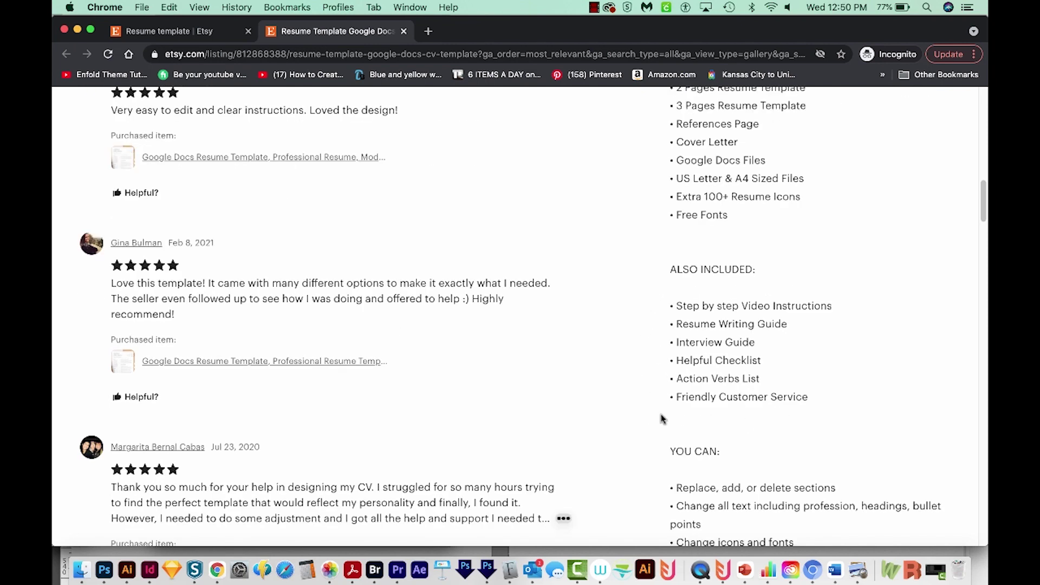
scroll(662, 409, down, 8)
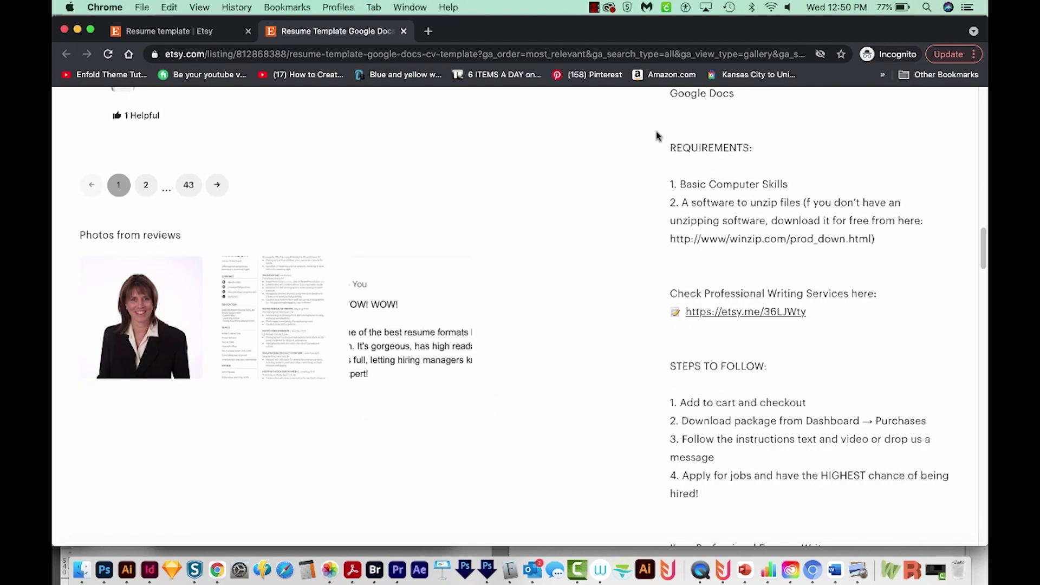
scroll(673, 262, down, 1)
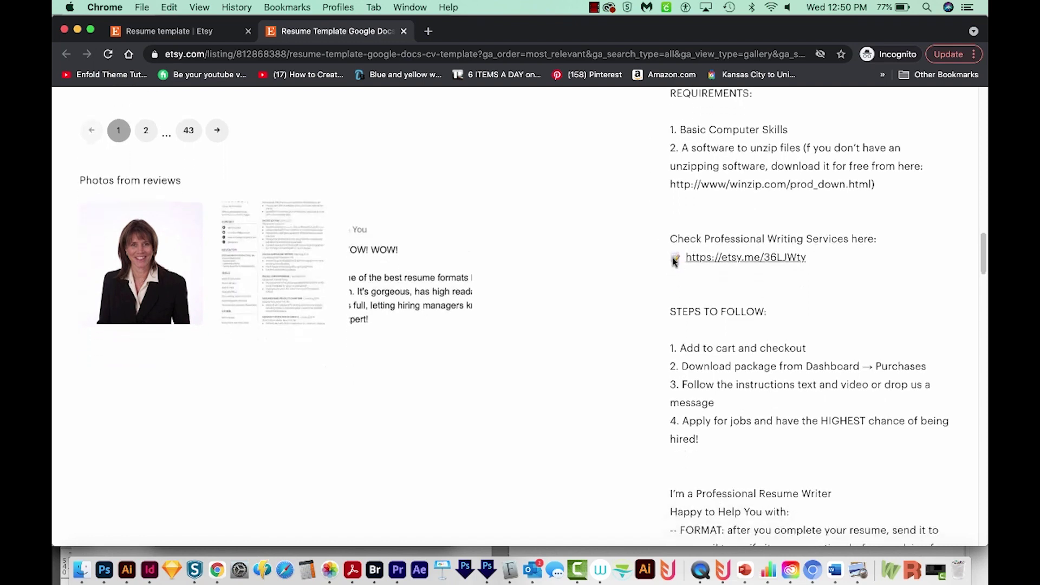
scroll(673, 262, down, 1)
scroll(673, 262, down, 1)
scroll(674, 262, down, 1)
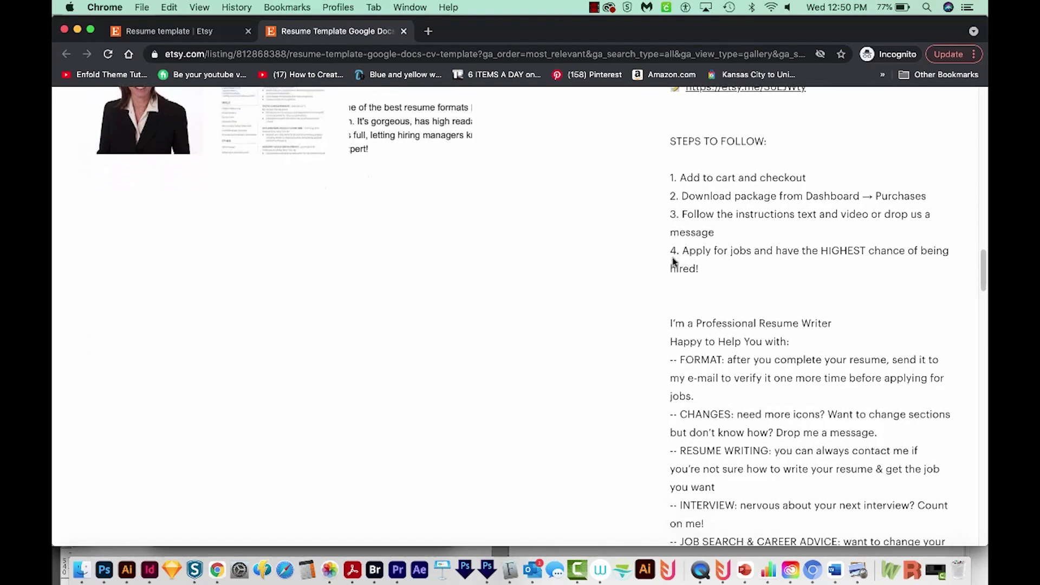
scroll(673, 262, down, 1)
scroll(674, 262, down, 1)
scroll(672, 261, down, 2)
scroll(673, 262, down, 1)
scroll(673, 262, down, 1)
scroll(673, 261, down, 1)
scroll(673, 262, up, 15)
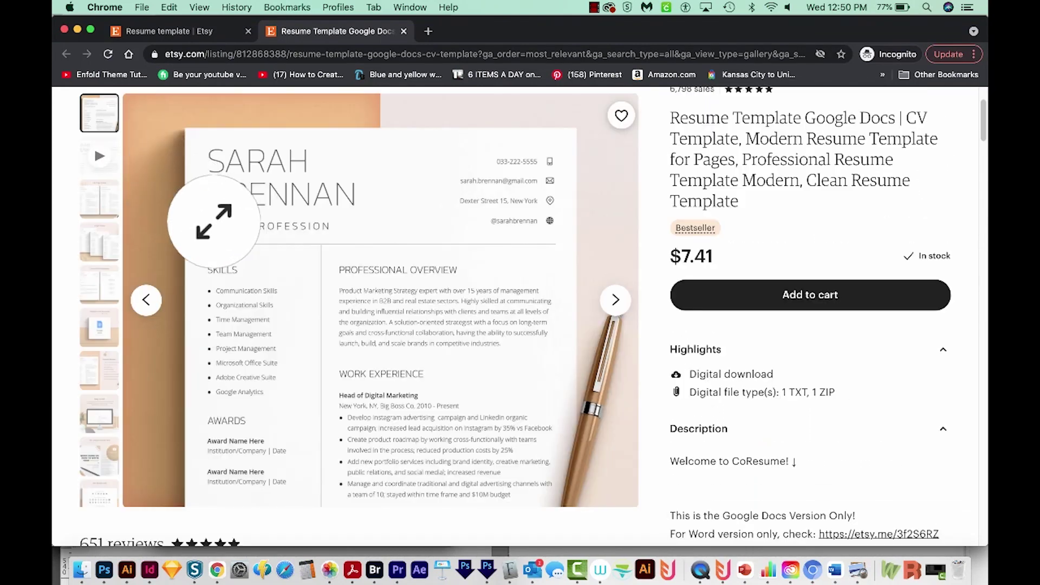
- Step through the listing photos past '1 & 2 Page Version' to 'Easy to Edit'
click(616, 300)
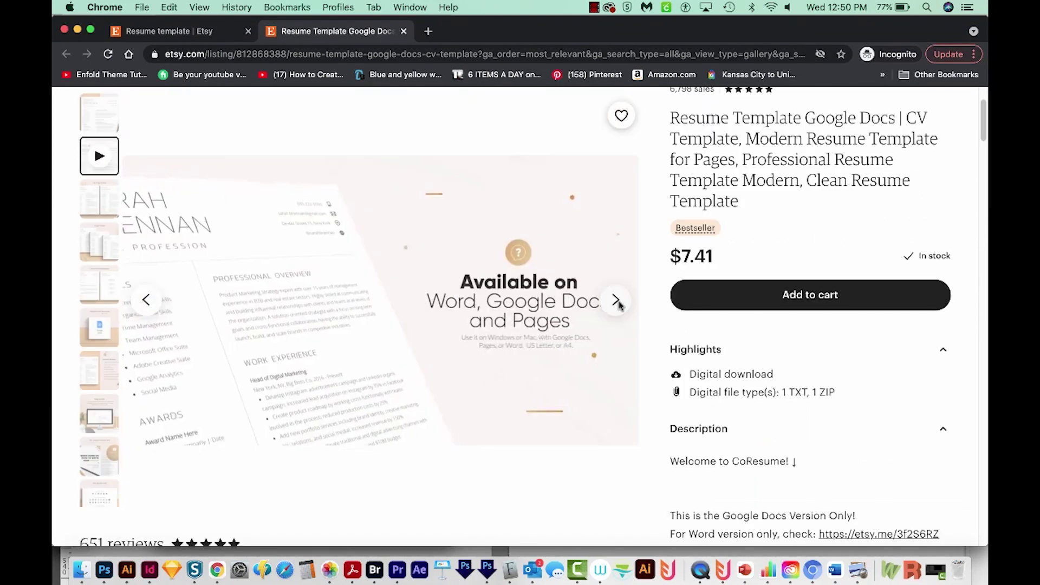
click(616, 301)
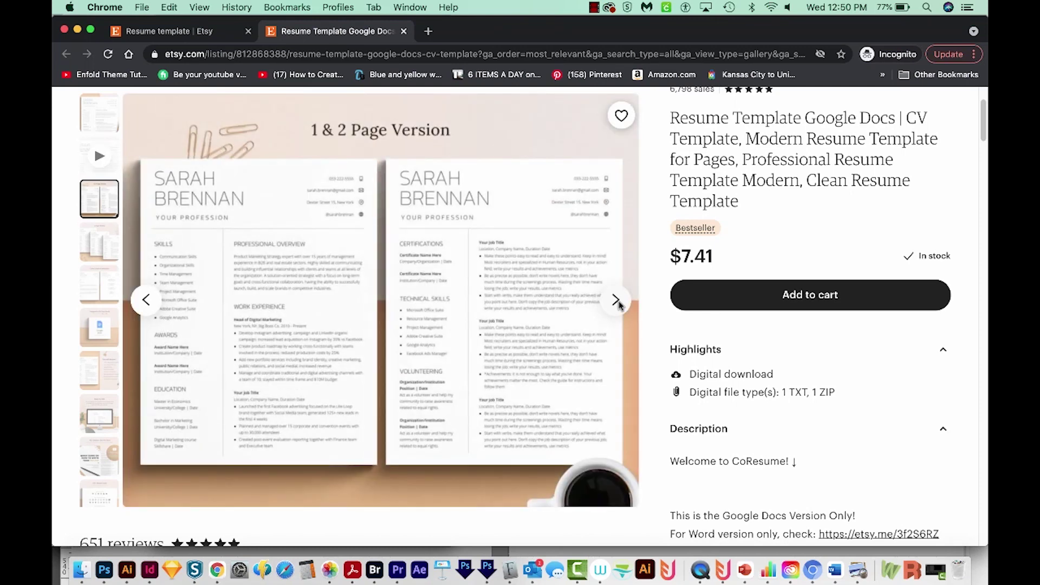
click(616, 302)
click(616, 301)
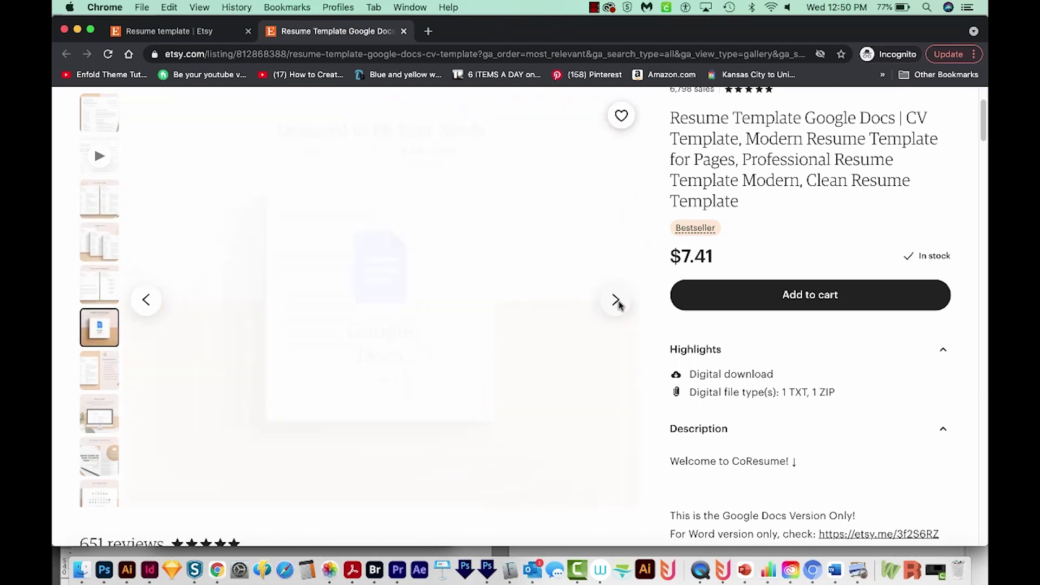
click(617, 300)
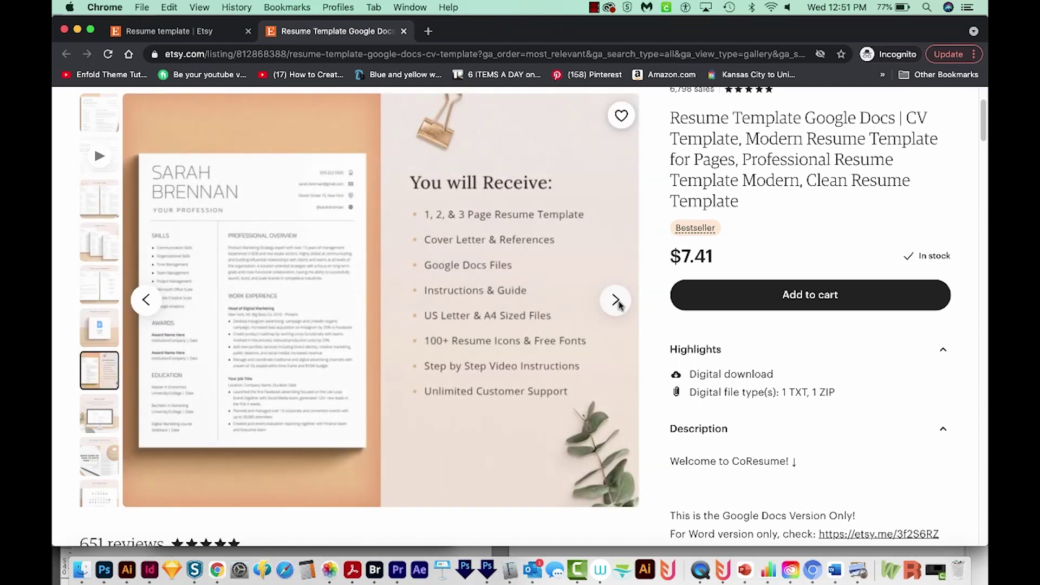
click(616, 301)
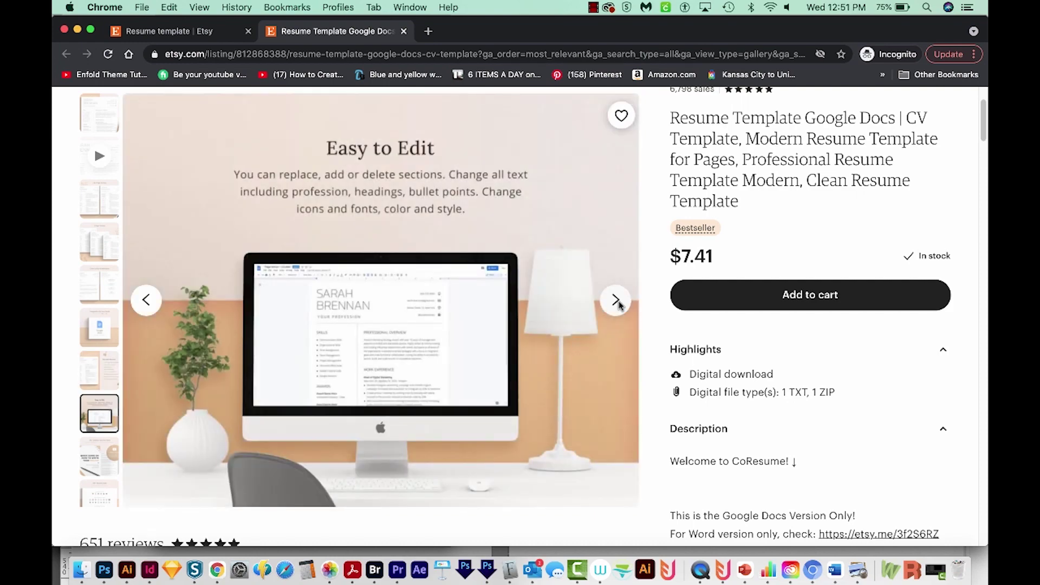
- Advance the listing gallery to the Quick Guide photo
click(616, 301)
scroll(597, 317, down, 4)
scroll(588, 327, down, 2)
scroll(588, 328, down, 4)
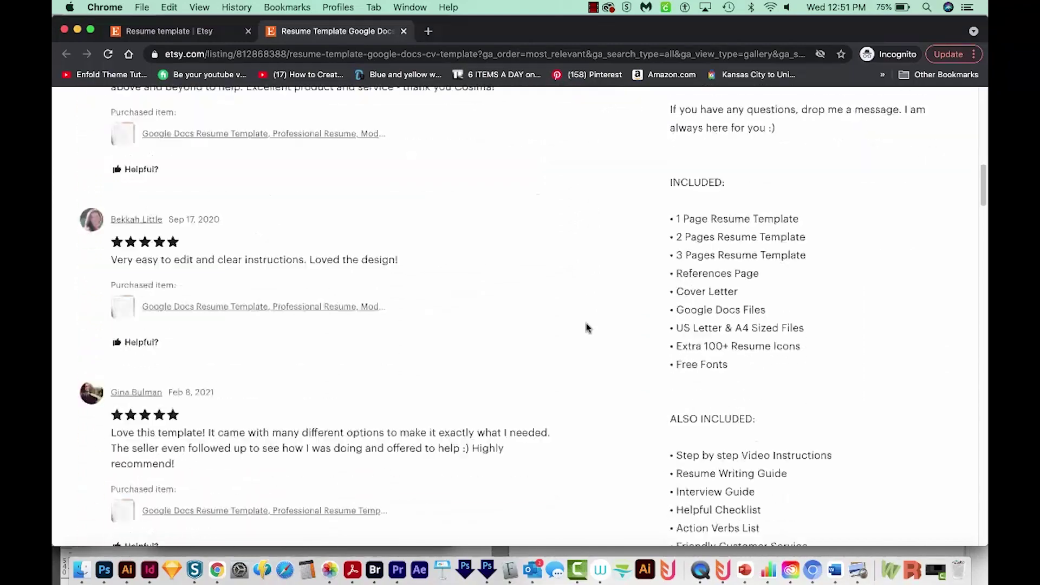
scroll(588, 328, down, 4)
scroll(588, 328, down, 4)
scroll(588, 328, down, 4)
scroll(594, 309, down, 15)
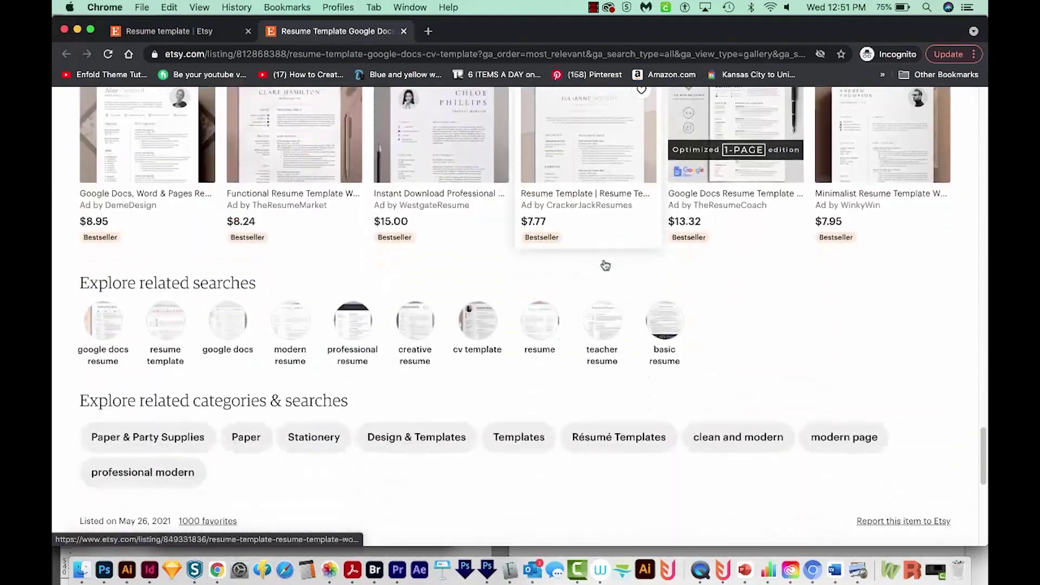
scroll(604, 263, down, 3)
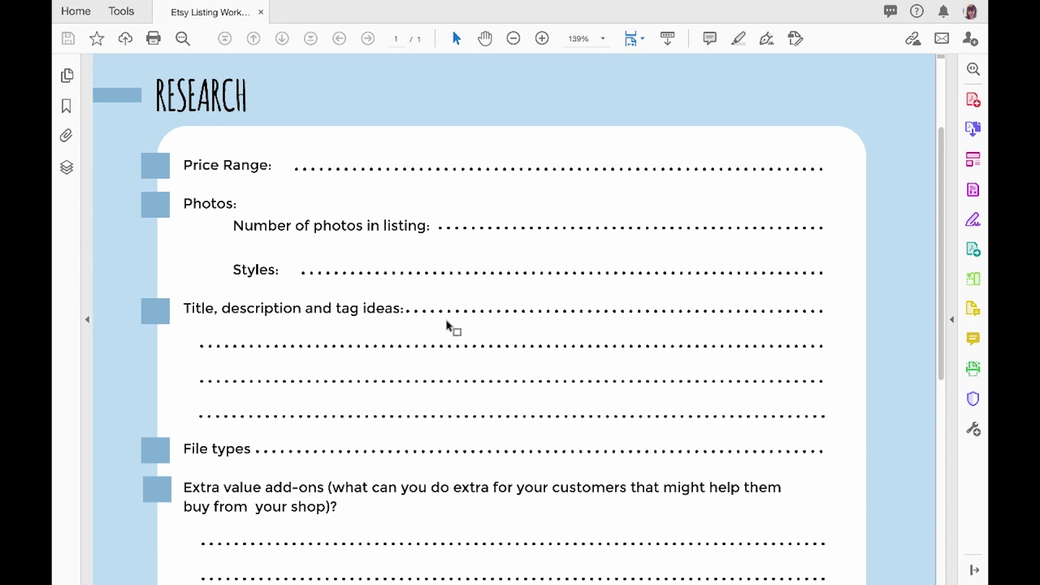
scroll(446, 326, down, 3)
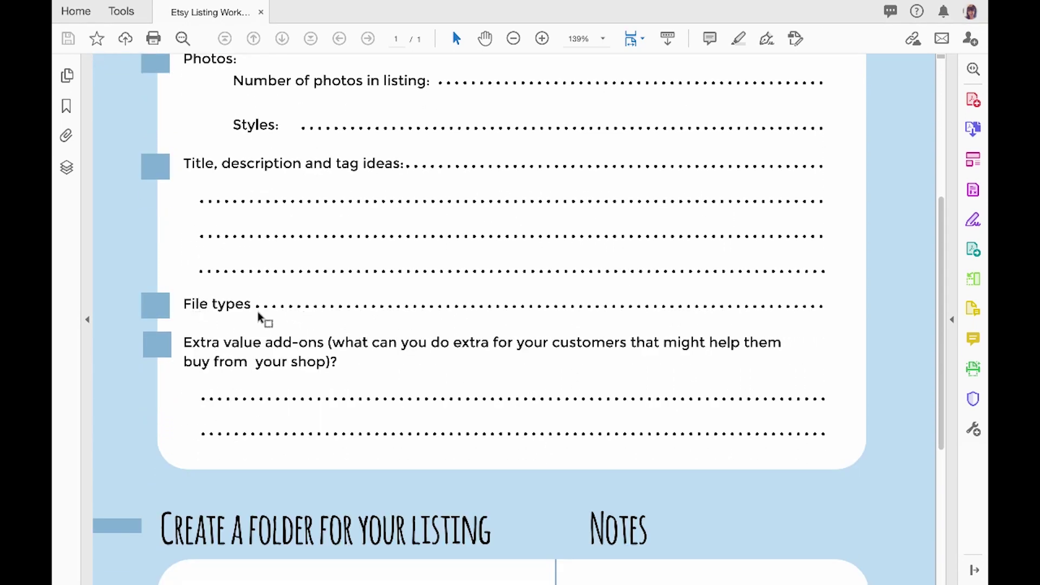
scroll(284, 310, up, 3)
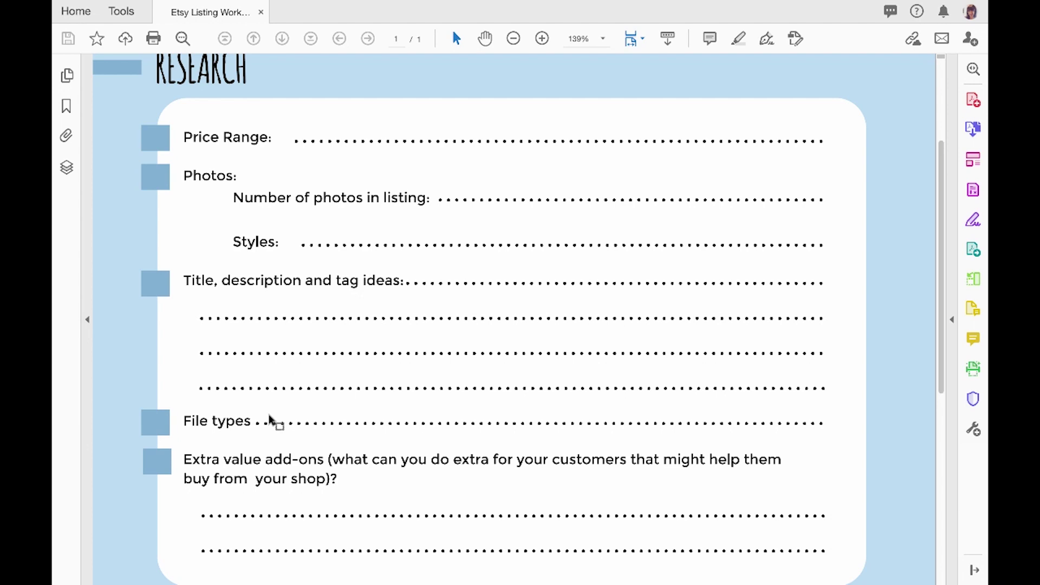
scroll(271, 420, down, 3)
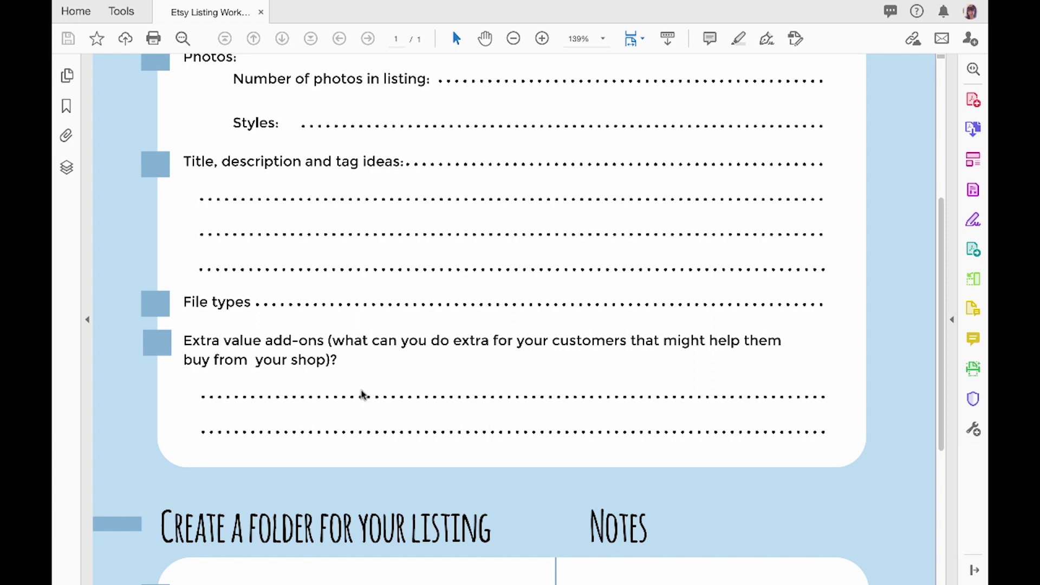
scroll(362, 395, down, 7)
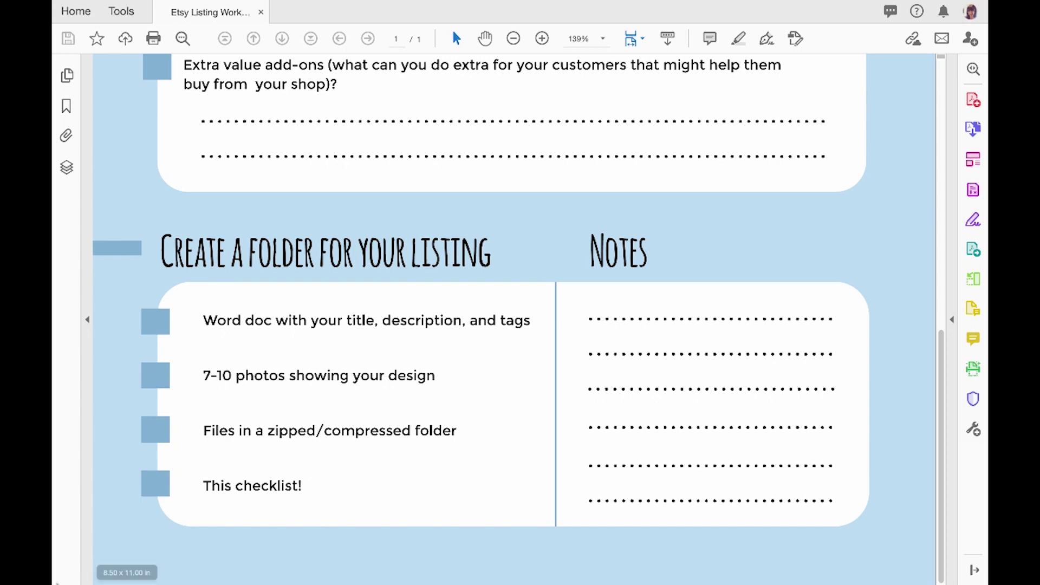
- Open the 'Title desc tags' document from the Listing folder in Word
click(80, 569)
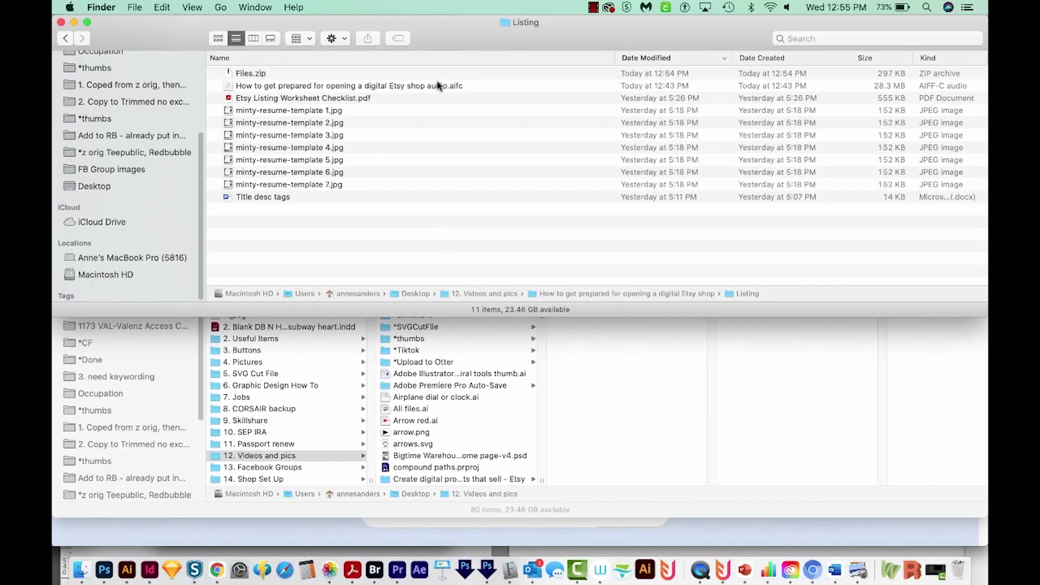
double_click(262, 198)
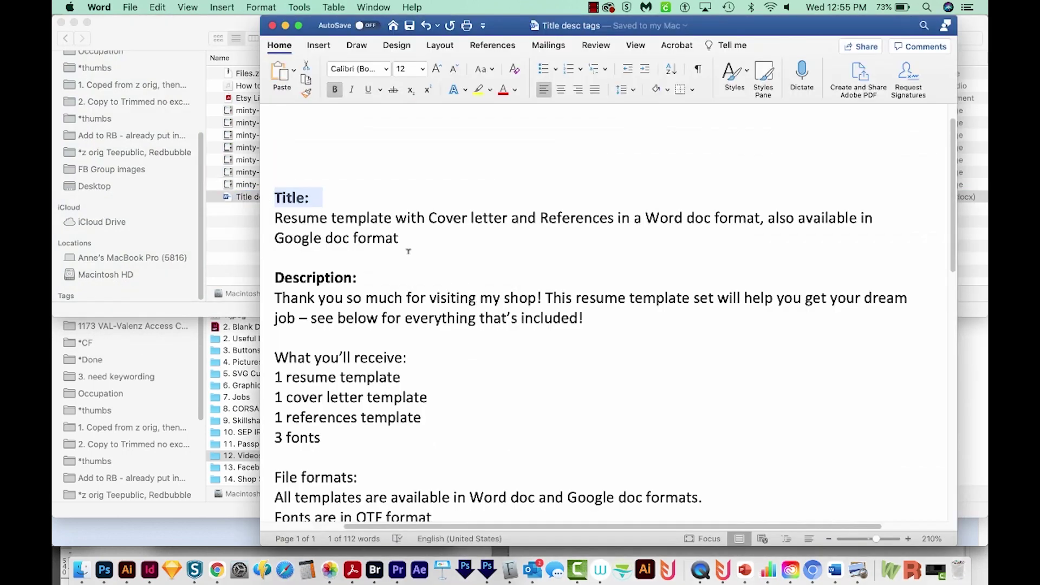
- Return to Etsy and go to the Shop Manager's Listings page
click(217, 569)
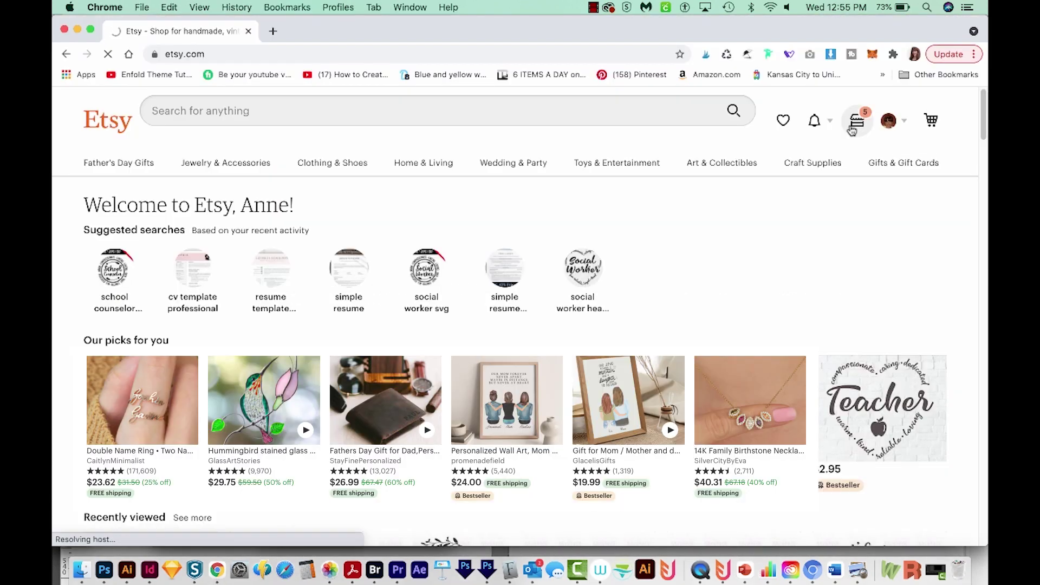
click(854, 126)
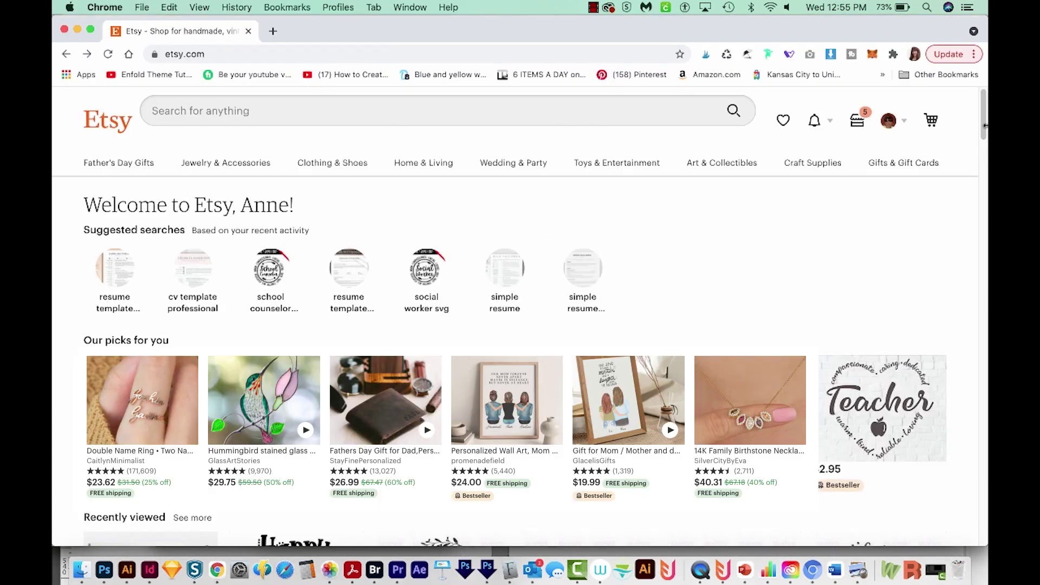
click(858, 122)
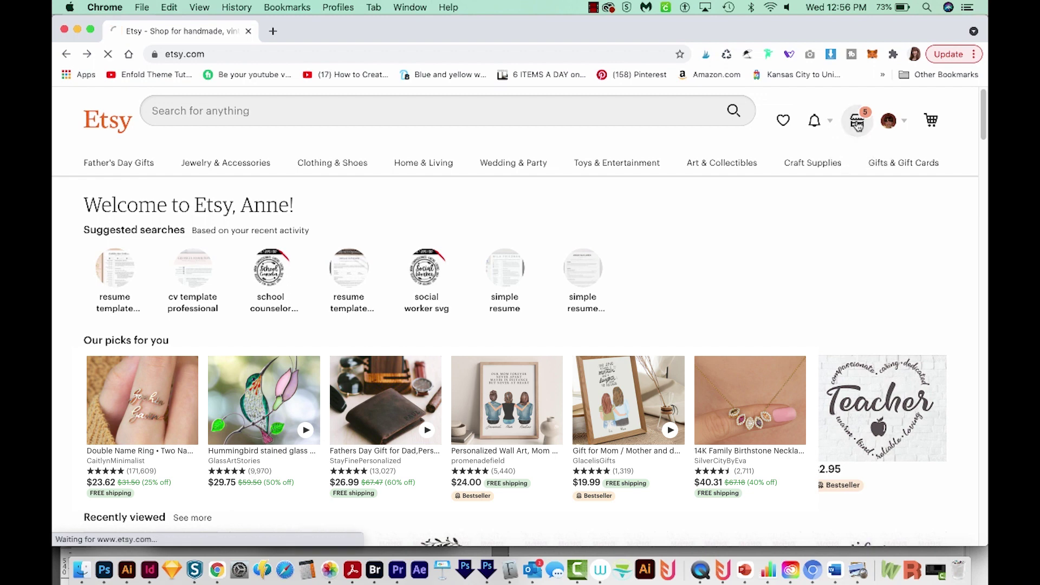
click(110, 201)
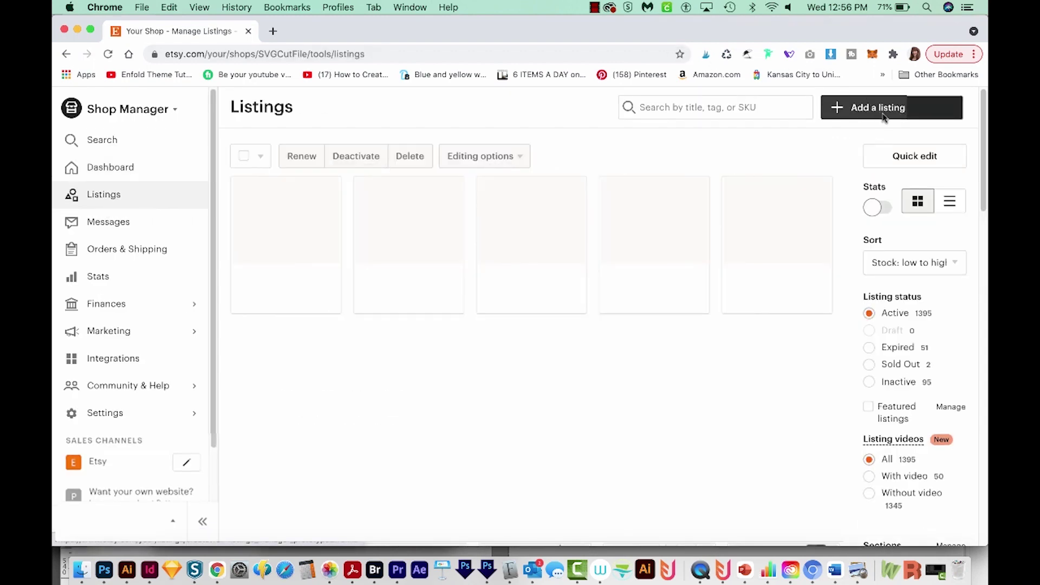
- Start a new listing and upload the seven minty-res resume JPEGs from the Listing folder
click(890, 114)
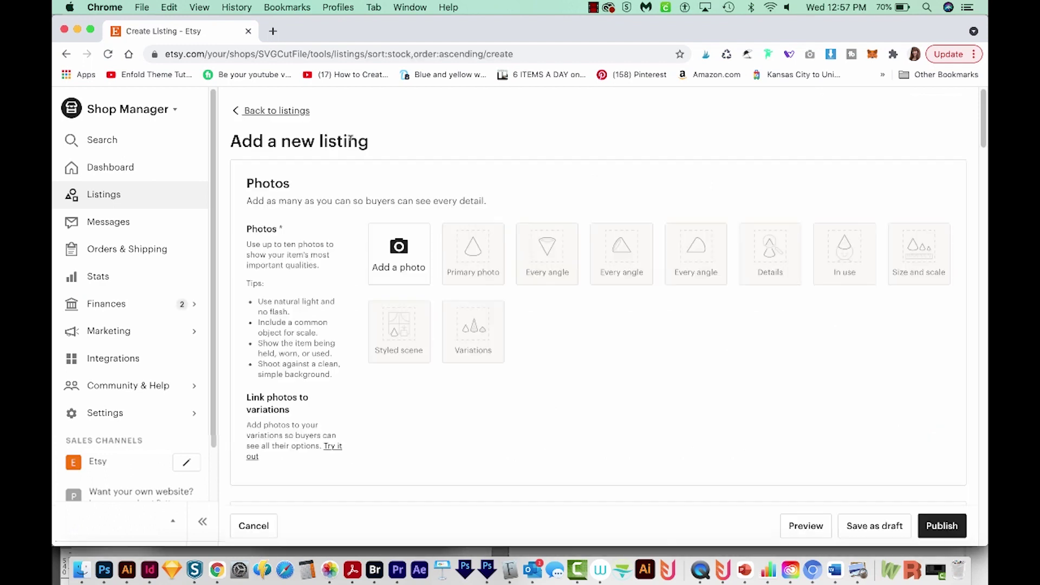
click(403, 250)
double_click(505, 115)
drag(600, 150, 579, 227)
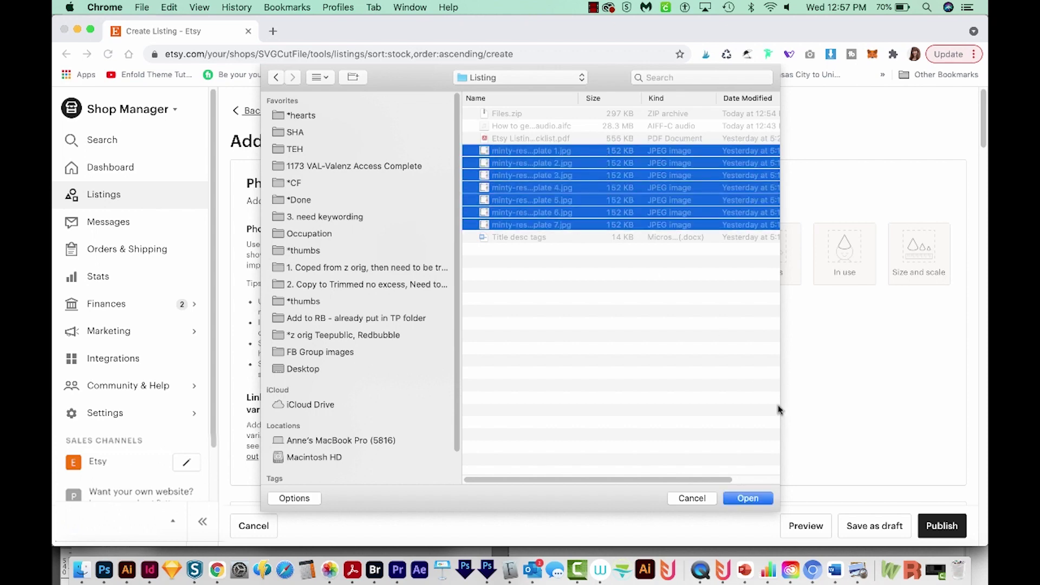
click(748, 498)
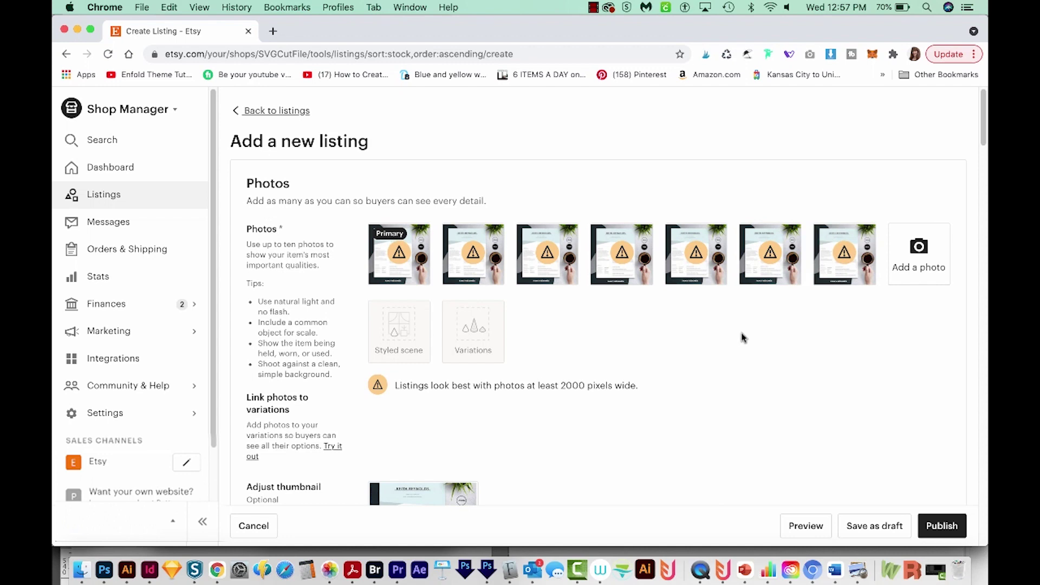
scroll(743, 337, down, 5)
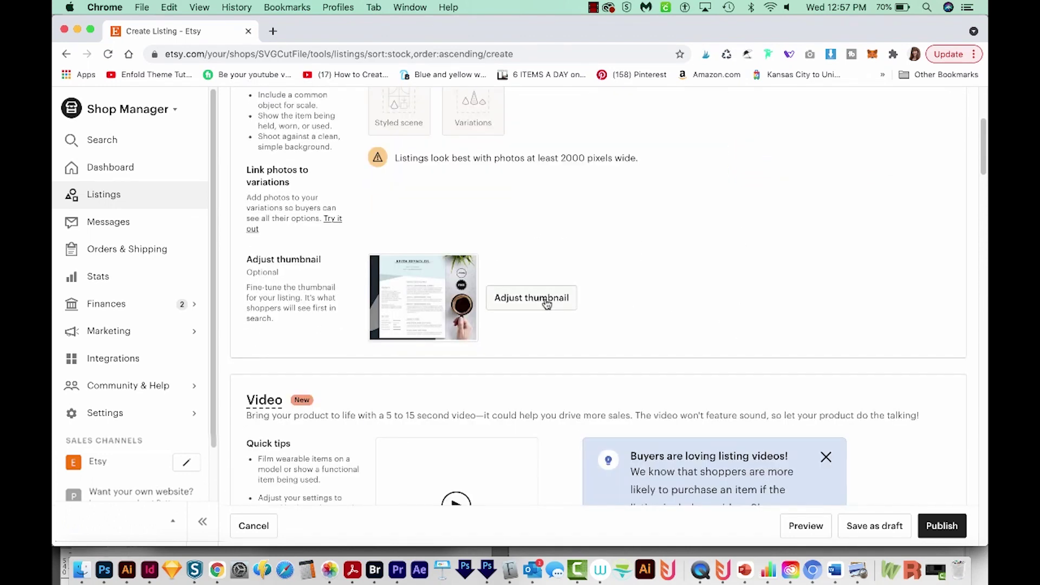
- Reposition the primary resume photo within the thumbnail crop frame and save it
click(546, 300)
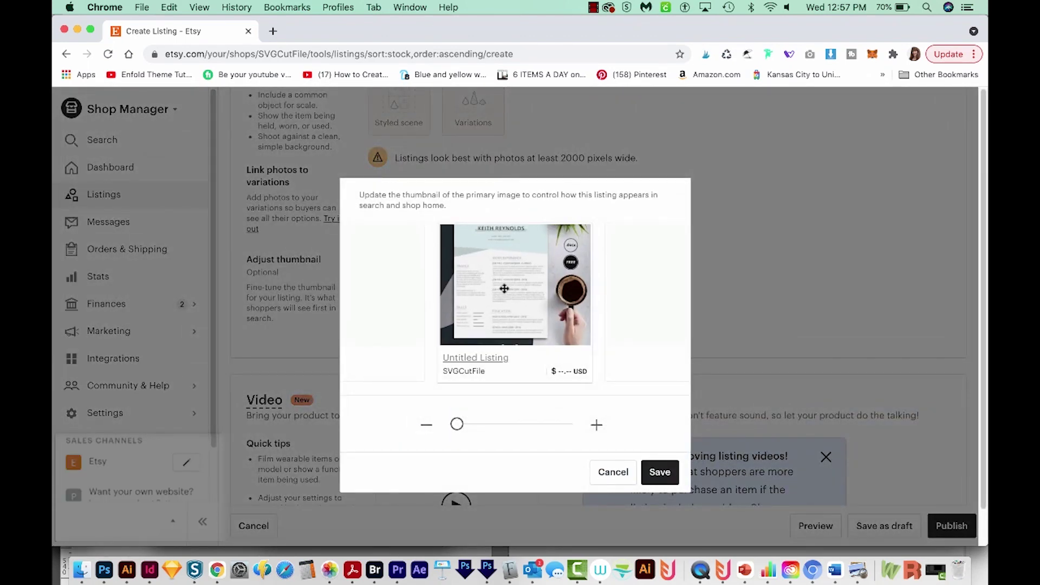
drag(505, 287, 508, 313)
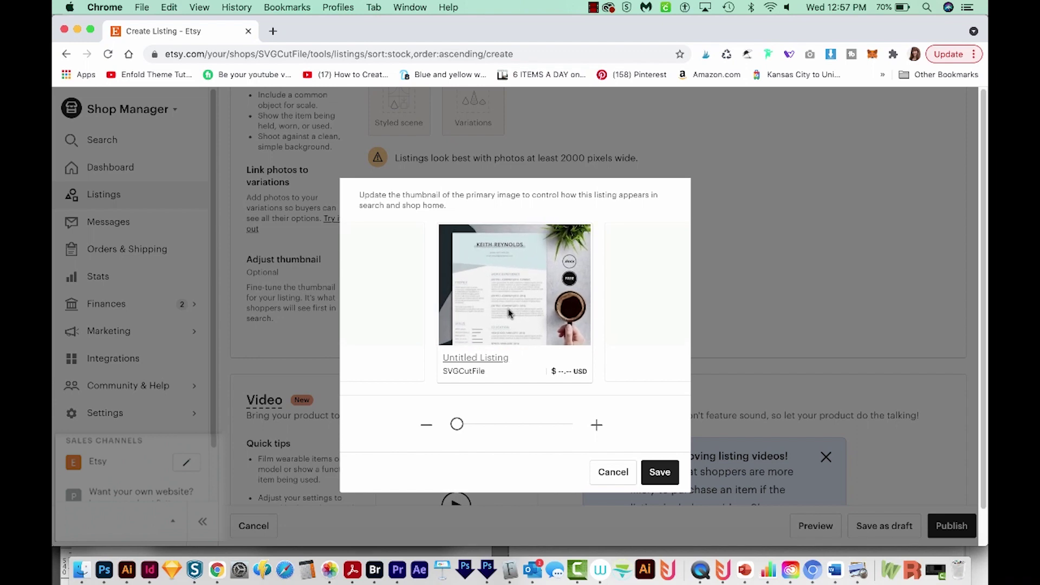
click(668, 473)
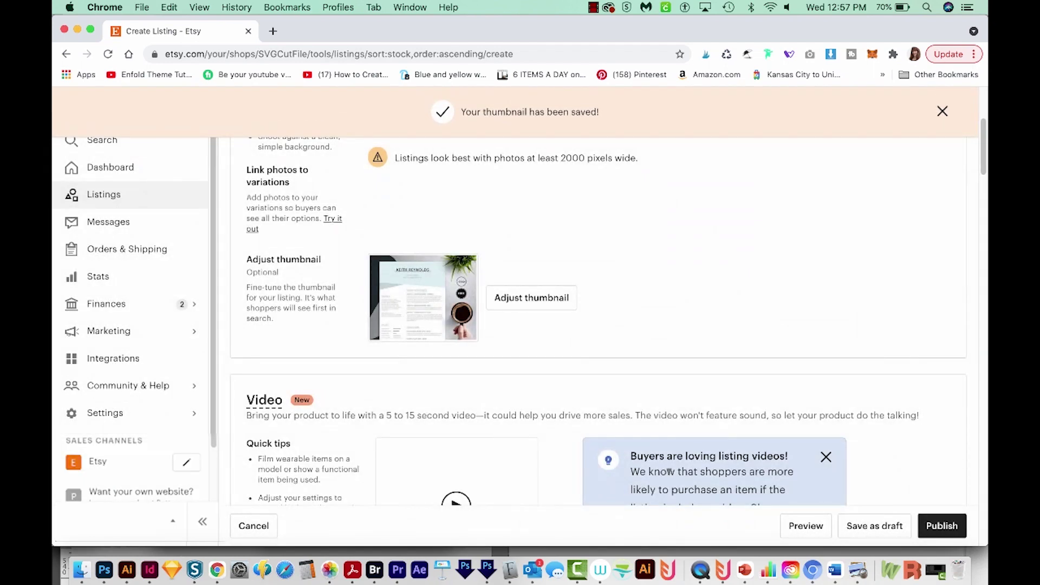
scroll(796, 289, down, 3)
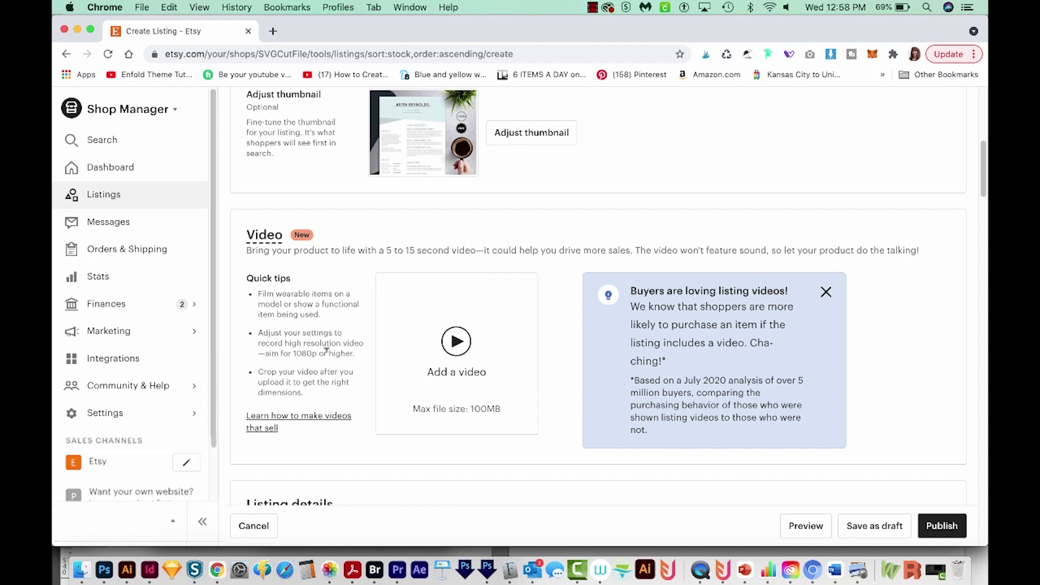
scroll(326, 350, down, 5)
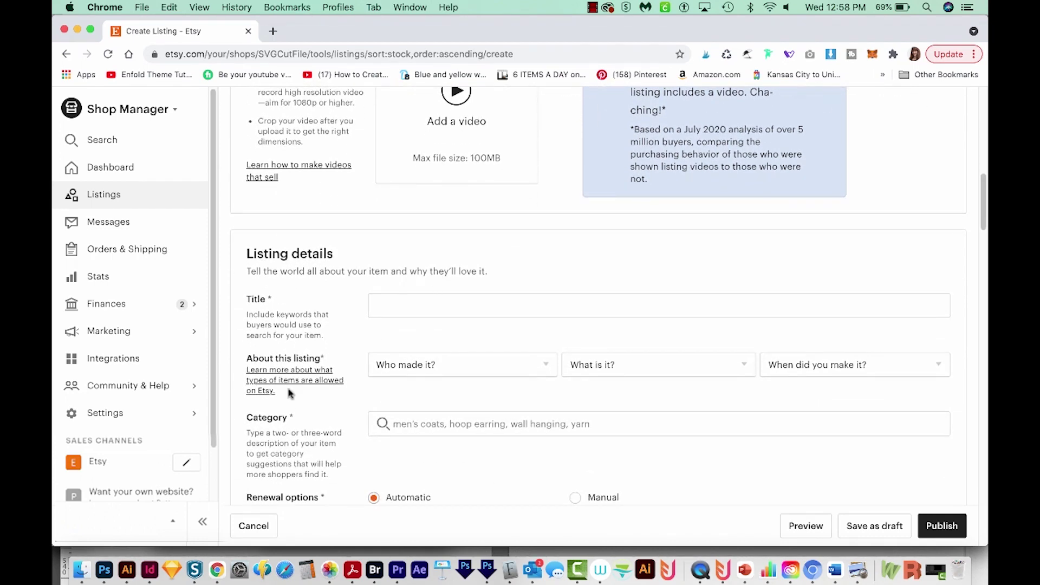
- Copy the resume template title from the Word notes into the listing's Title field
click(835, 570)
drag(399, 238, 276, 220)
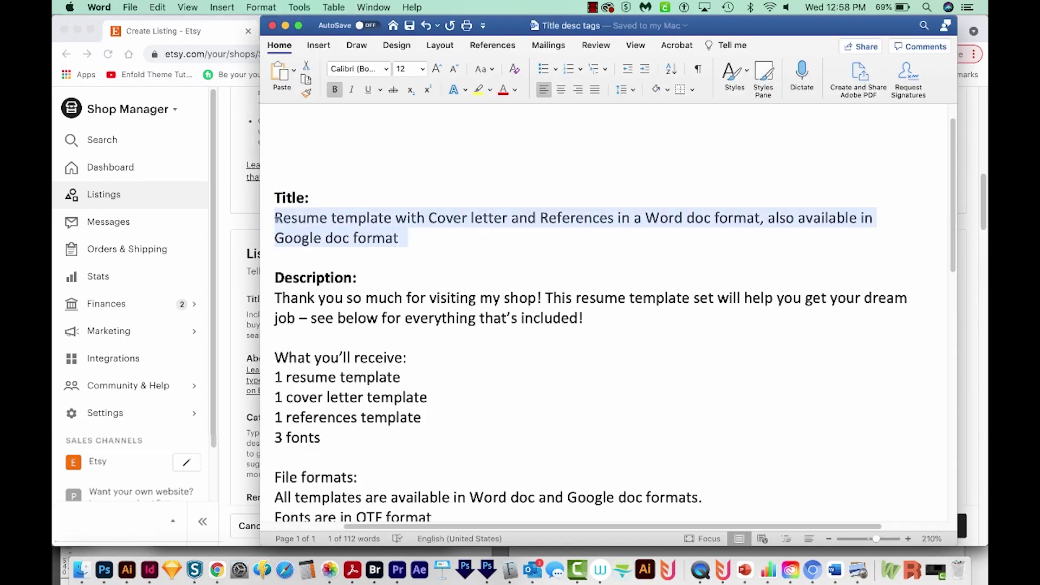
click(251, 261)
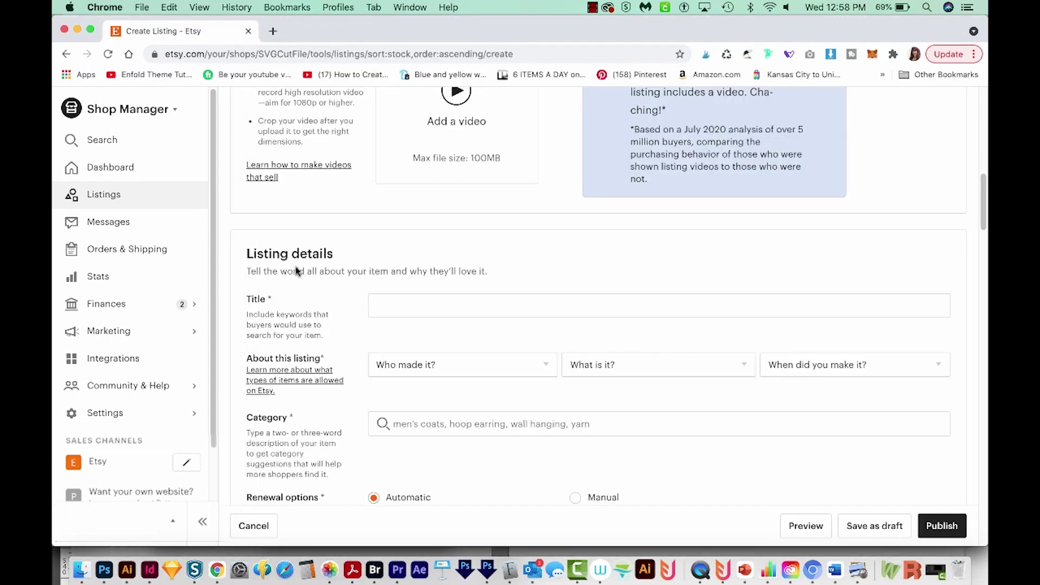
click(395, 297)
text(Resume template with Cover letter and References in a Word doc format, also available in Google doc format)
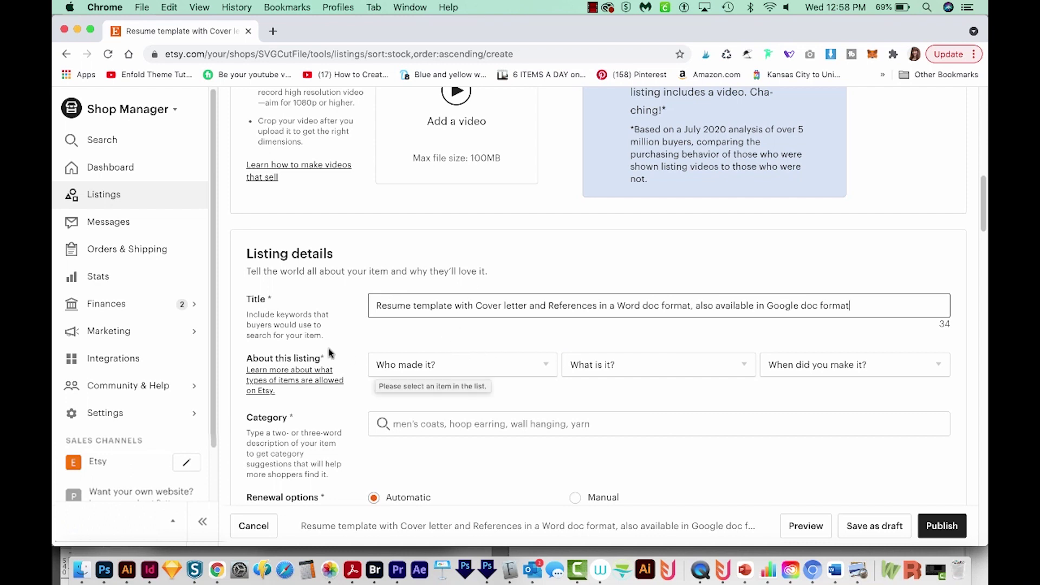
- Set who made it to 'I did', type to a supply or tool, and made 2020 - 2021
click(460, 367)
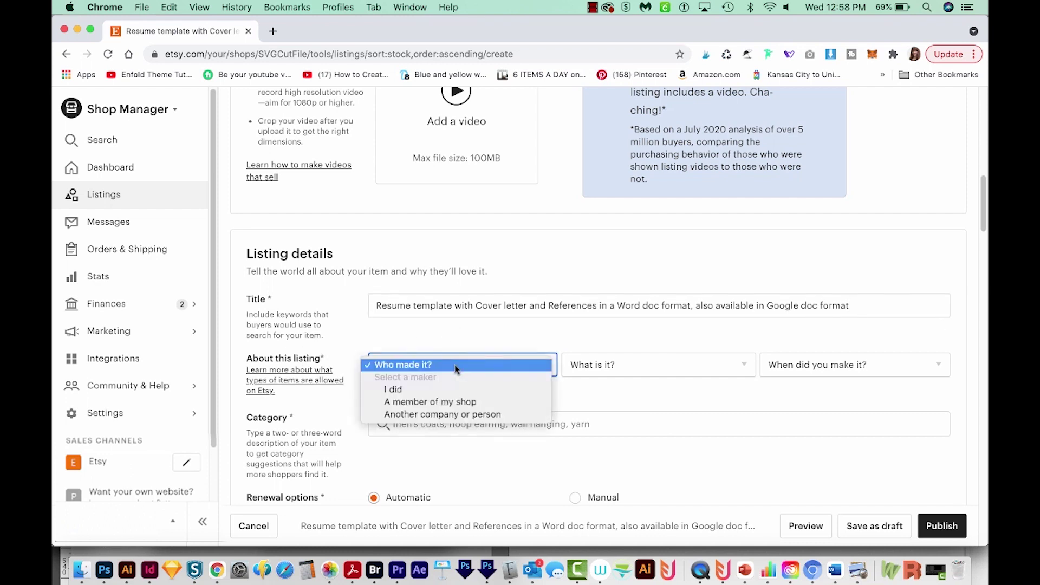
click(439, 390)
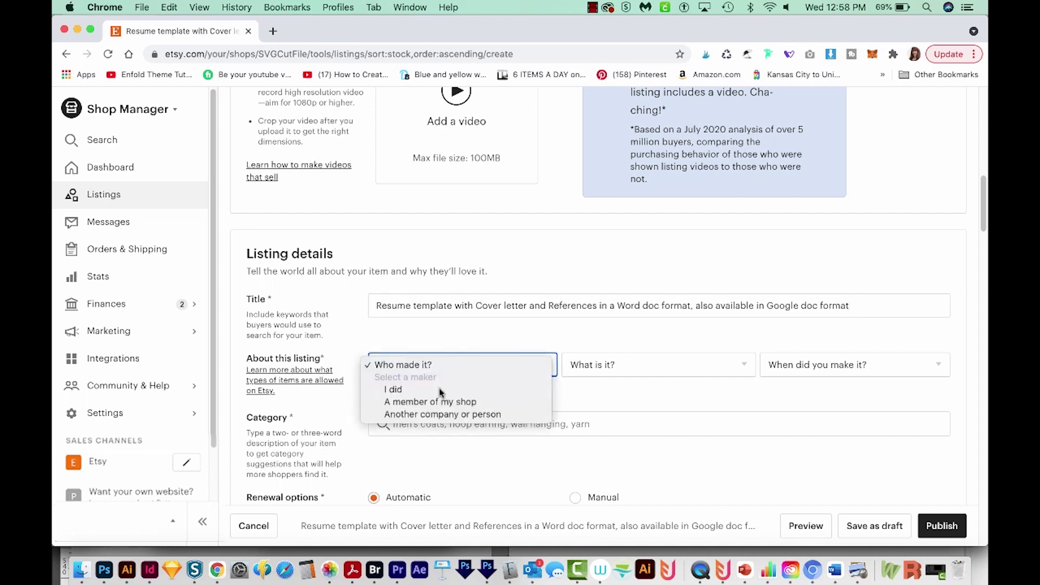
click(641, 366)
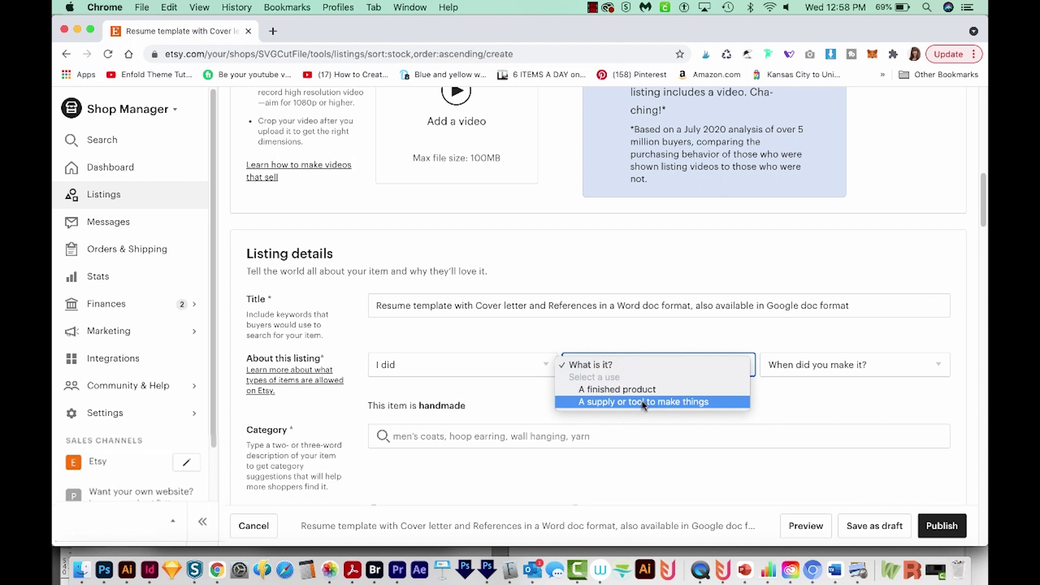
click(642, 403)
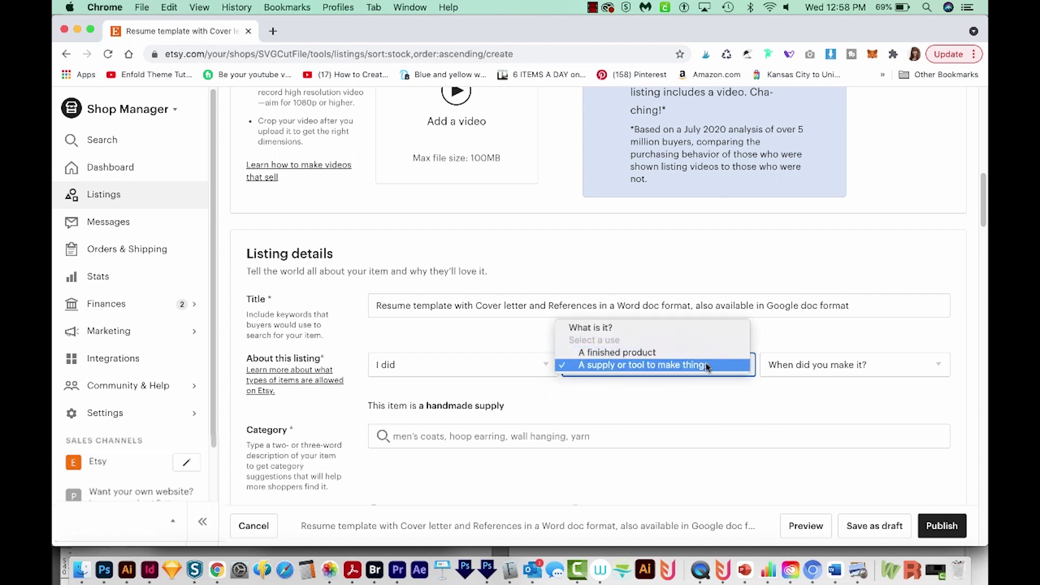
click(707, 366)
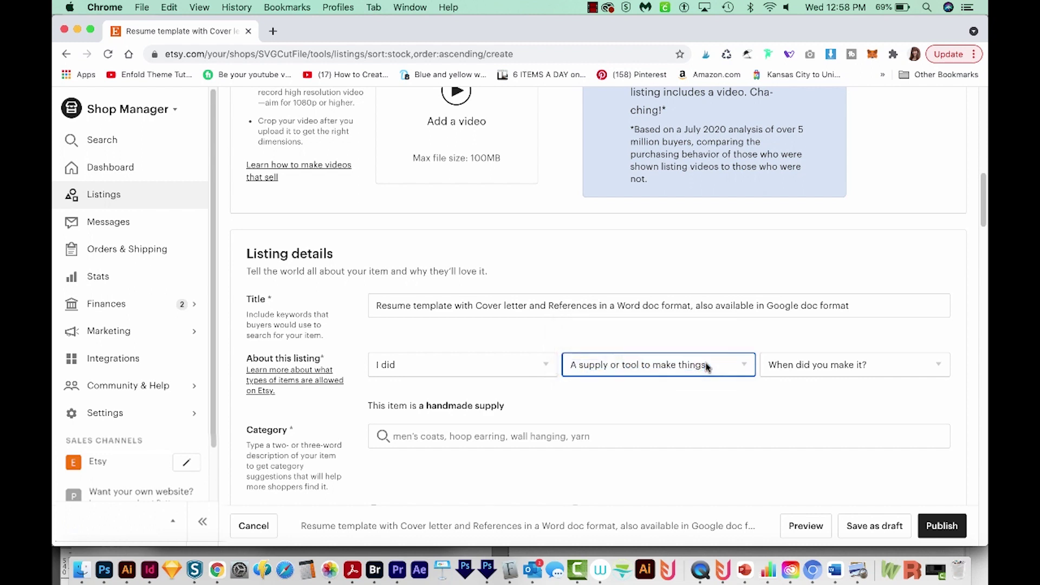
click(832, 368)
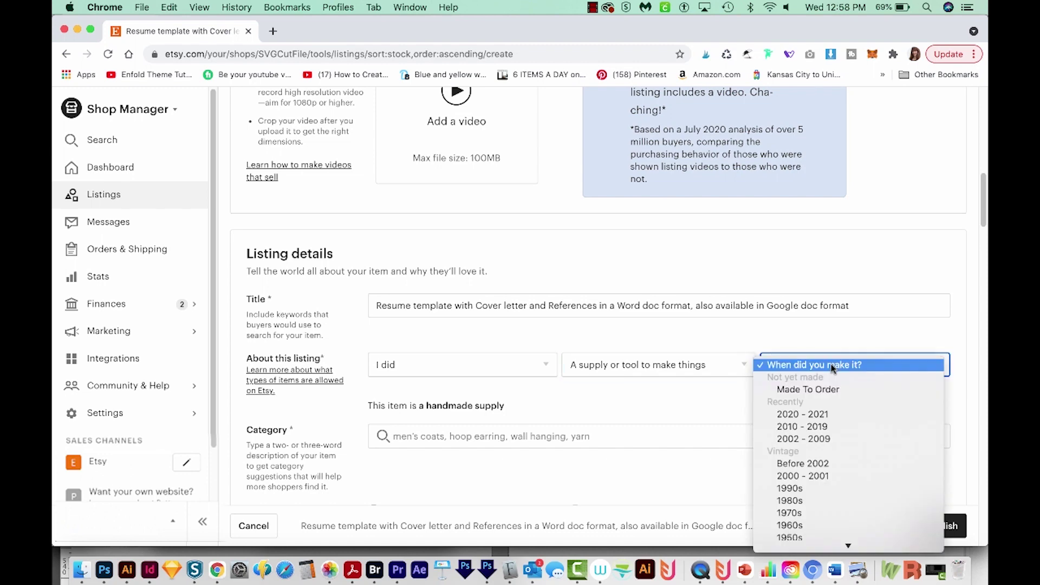
key(Escape)
key(Down)
scroll(724, 462, down, 3)
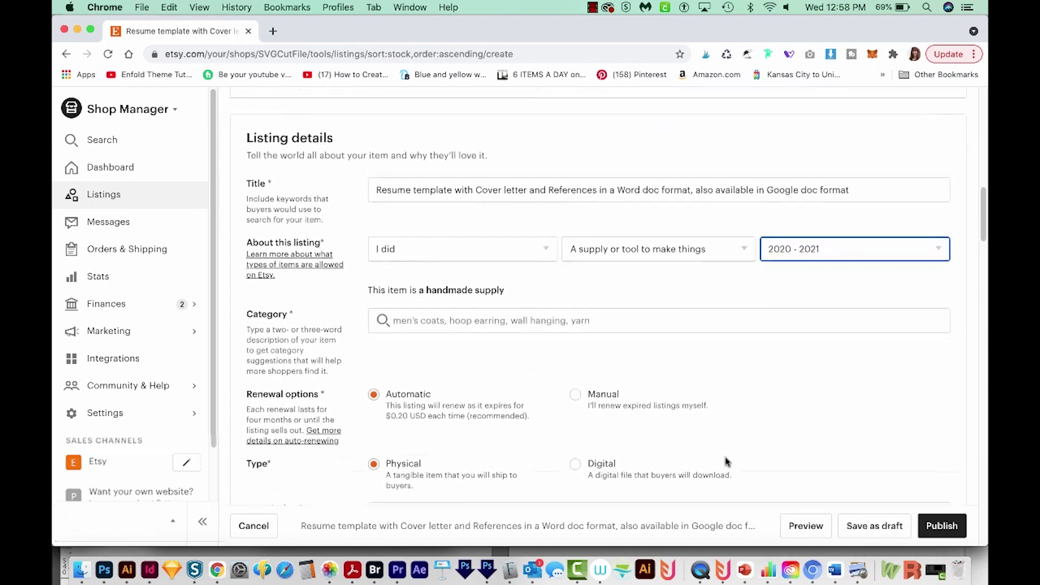
- Set the listing category to Résumé Templates and the primary colour to White
click(442, 306)
text(resum)
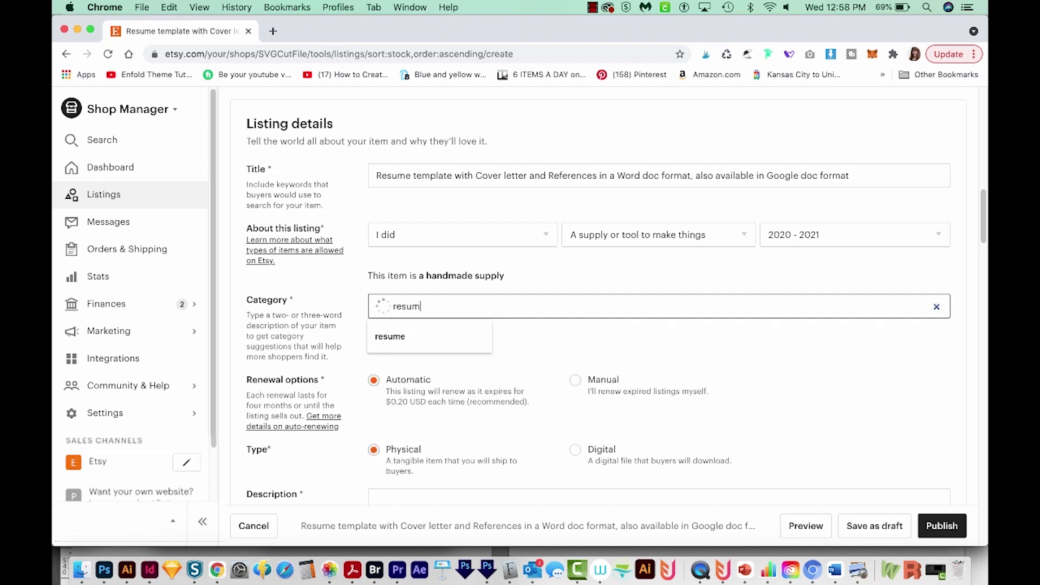
text(e)
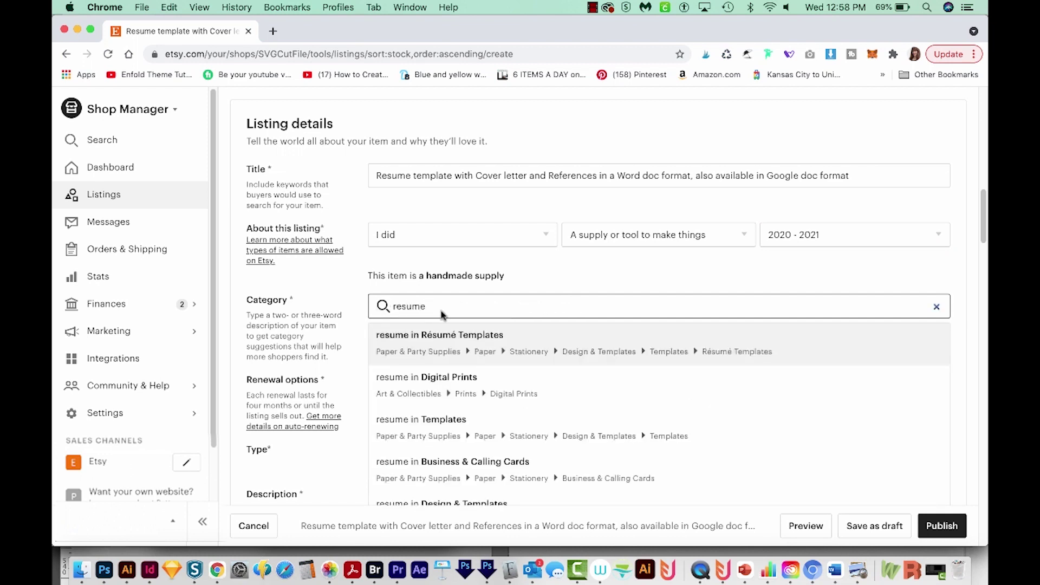
click(440, 346)
scroll(439, 347, down, 3)
click(419, 222)
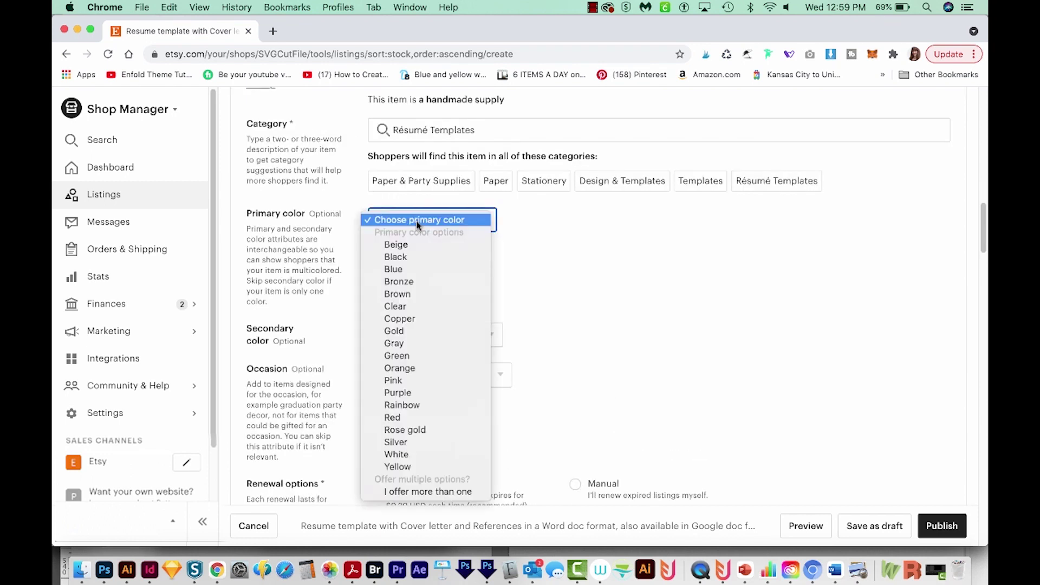
click(397, 454)
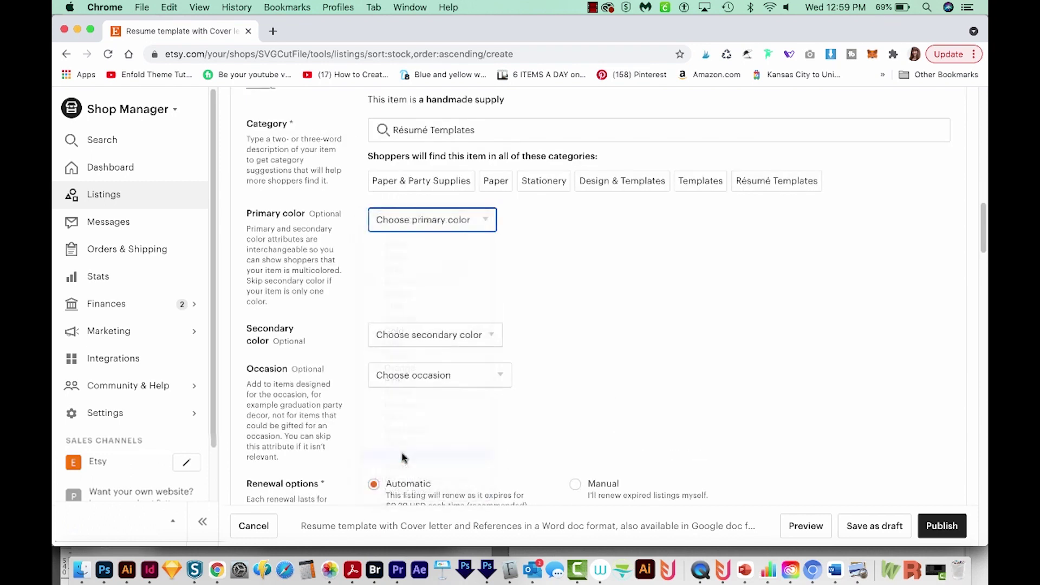
- Set the secondary colour to Beige and leave the occasion on 'Choose occasion'
click(459, 341)
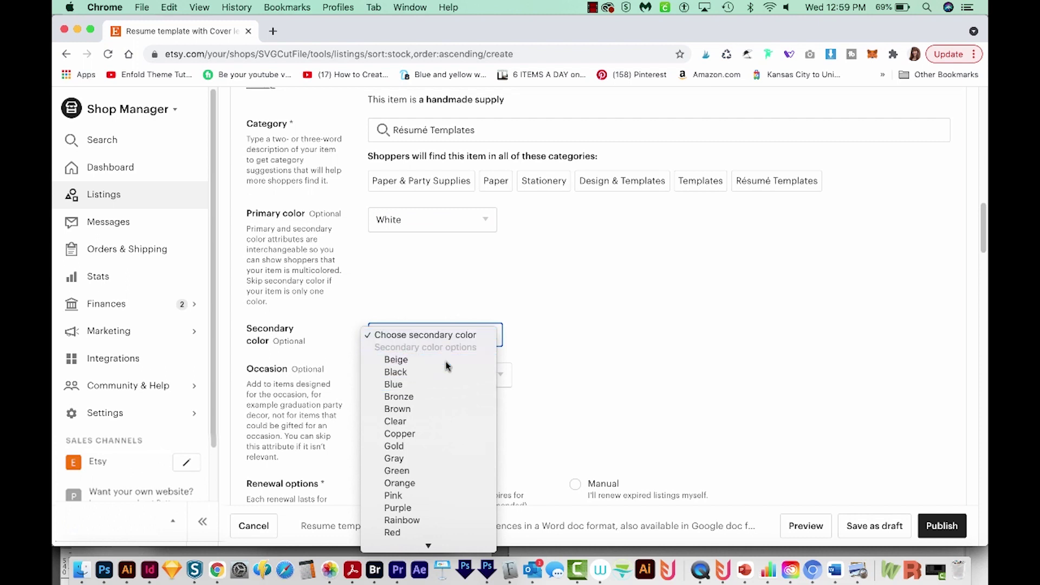
click(447, 363)
click(446, 375)
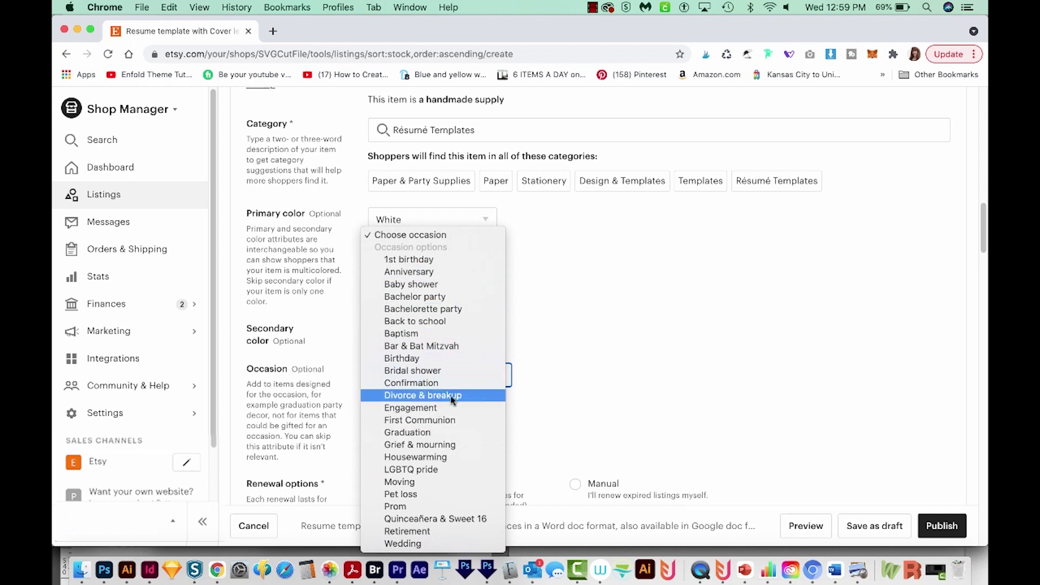
click(563, 376)
scroll(563, 377, down, 2)
scroll(563, 377, down, 2)
scroll(563, 376, down, 2)
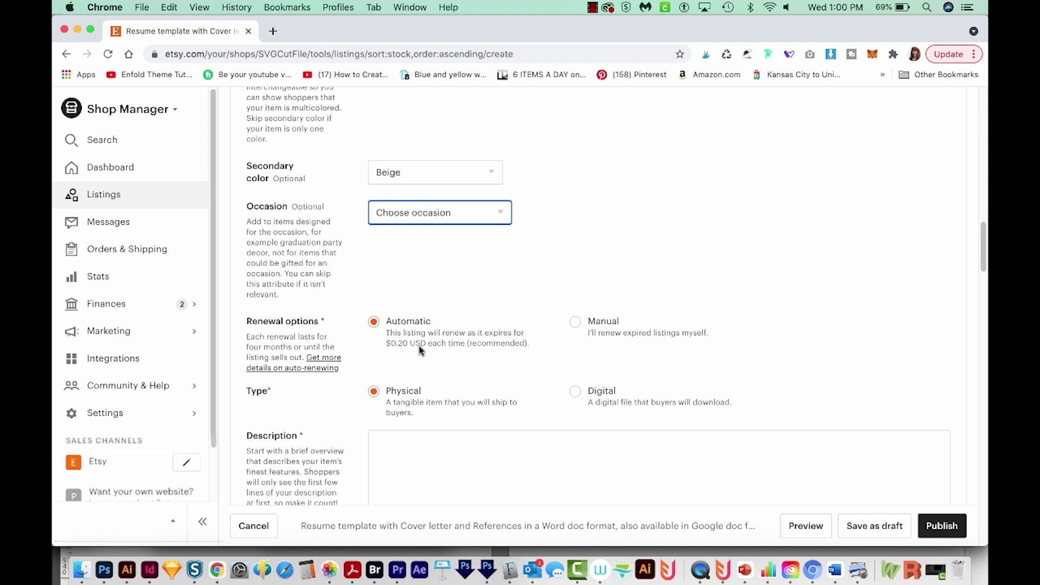
- Mark the listing as Digital and paste the Word notes text into Description
click(578, 394)
click(523, 466)
scroll(524, 467, down, 4)
key(super+Tab)
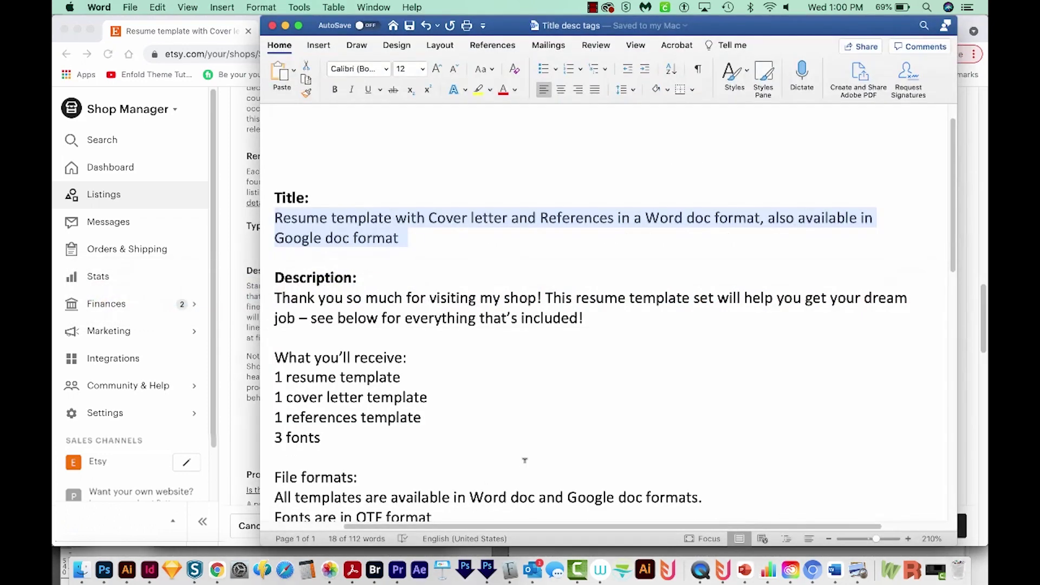
drag(275, 295, 489, 408)
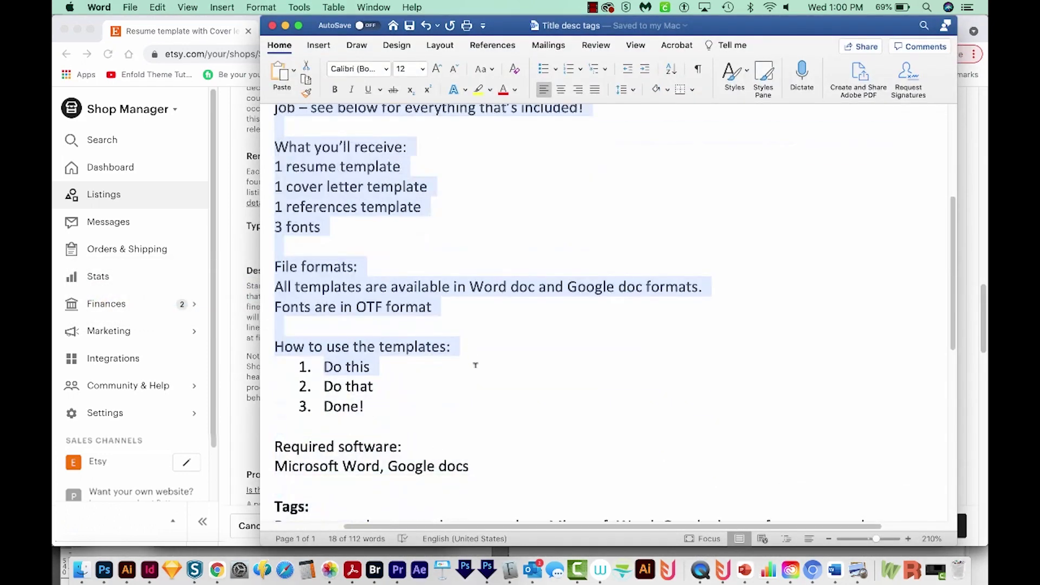
key(super+c)
key(super+Tab)
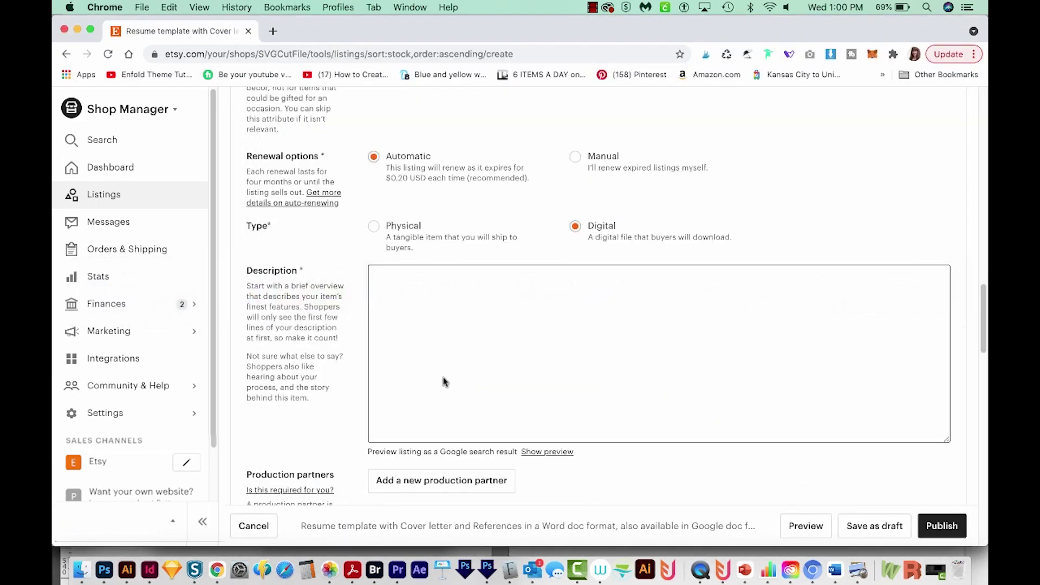
key(super+v)
scroll(444, 382, down, 5)
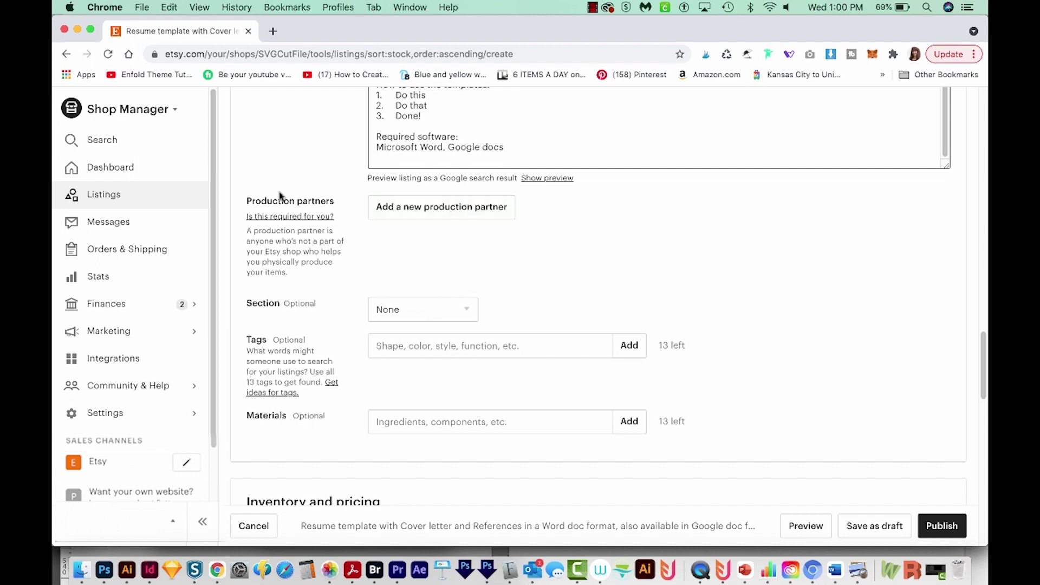
- Add the Word tags line as tags, e.g. Resume template, Microsoft Word, Google docs
click(290, 302)
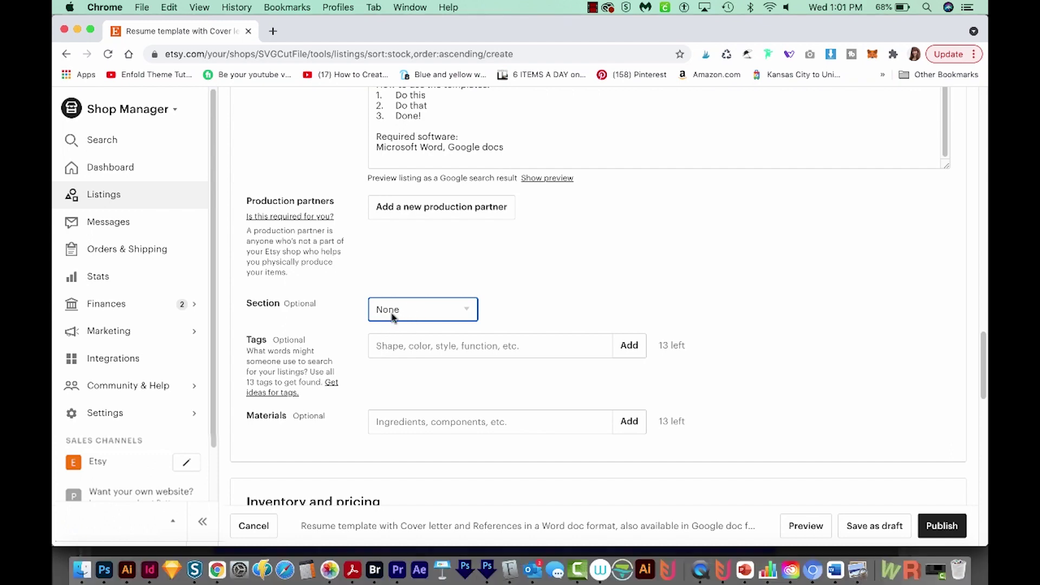
key(super+Tab)
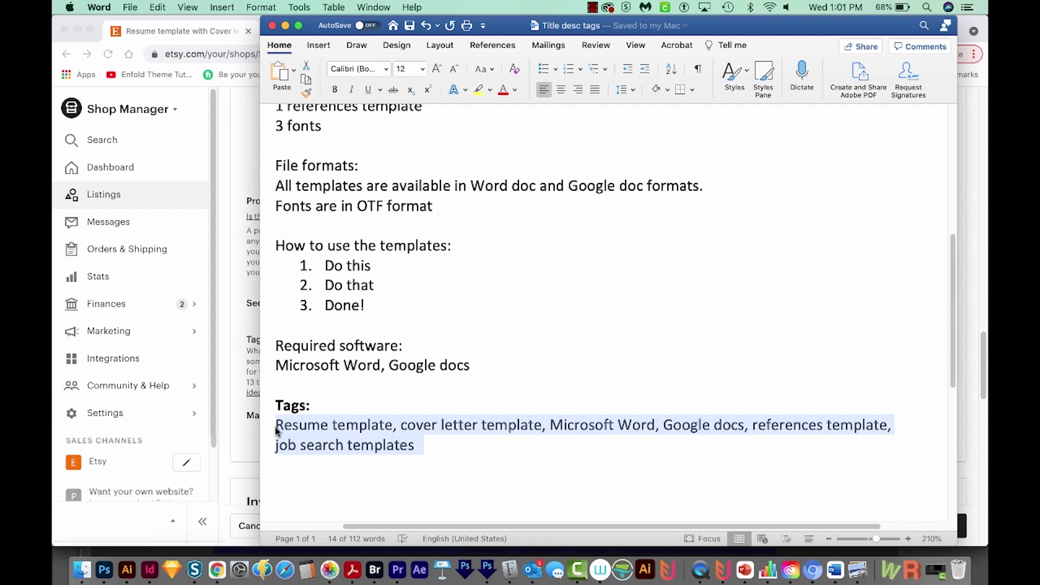
key(super+Tab)
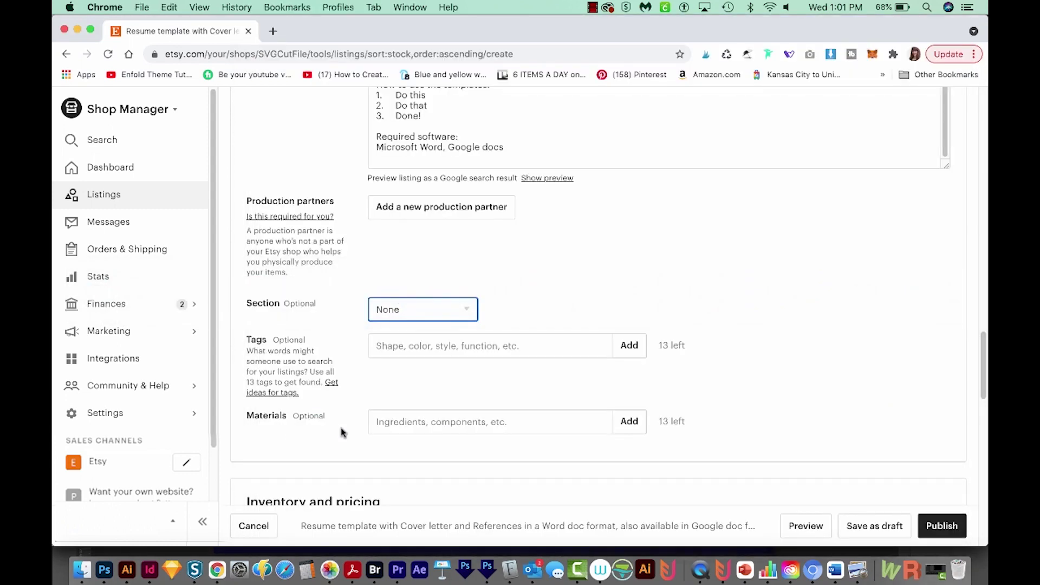
click(385, 348)
key(super+v)
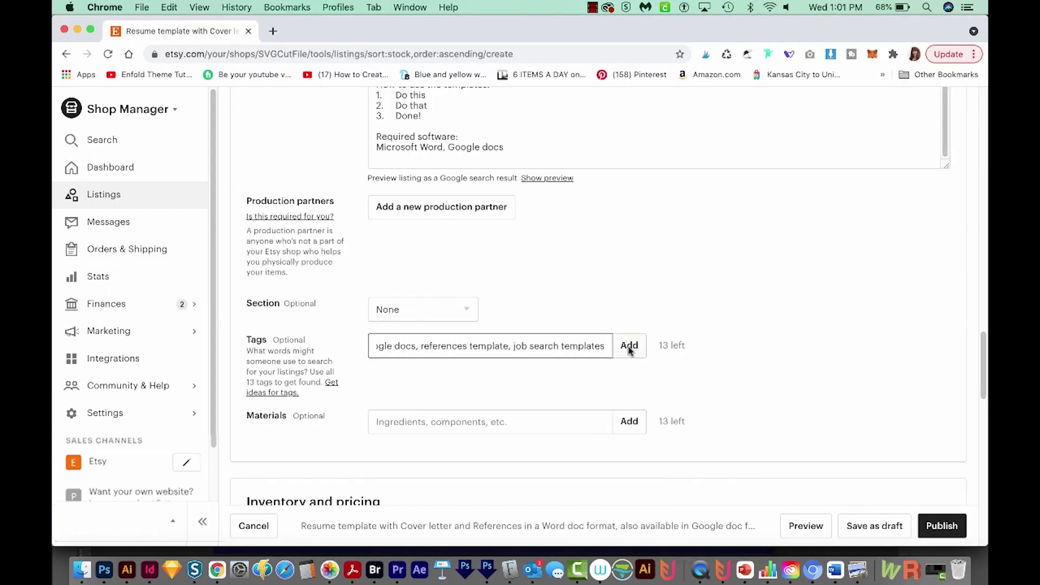
click(629, 348)
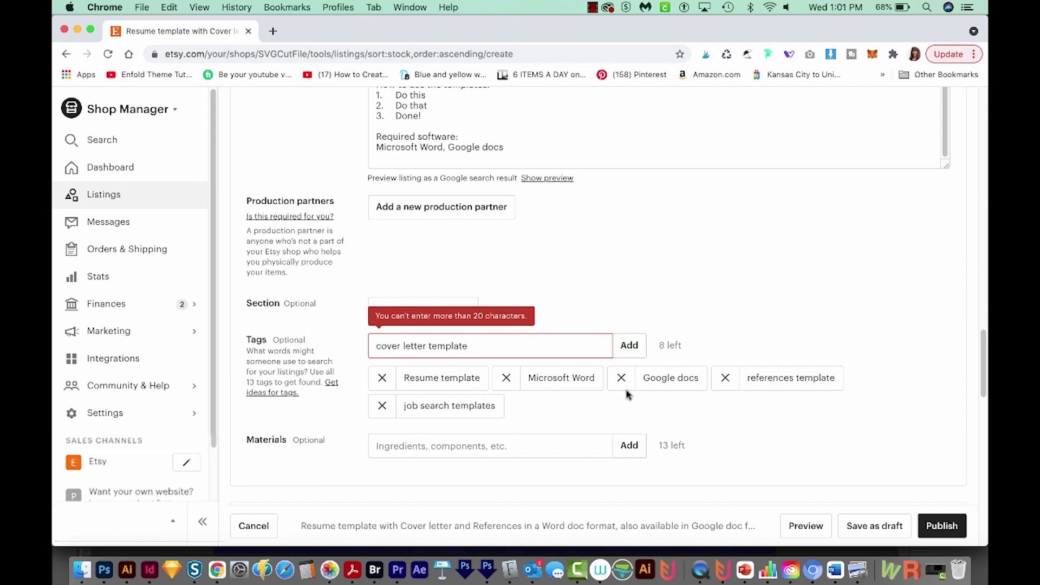
scroll(626, 394, down, 2)
scroll(626, 395, down, 1)
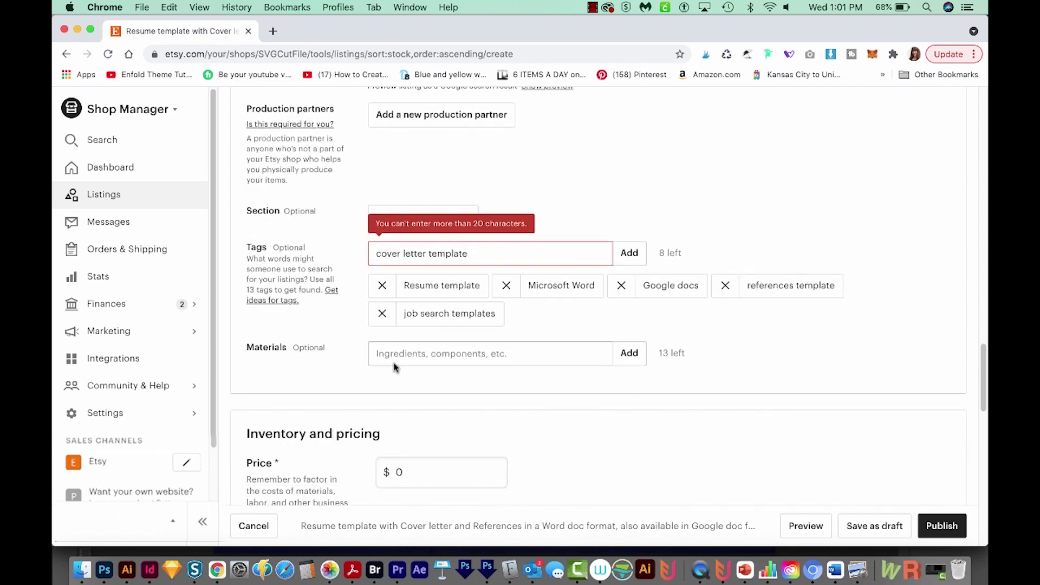
scroll(393, 367, down, 3)
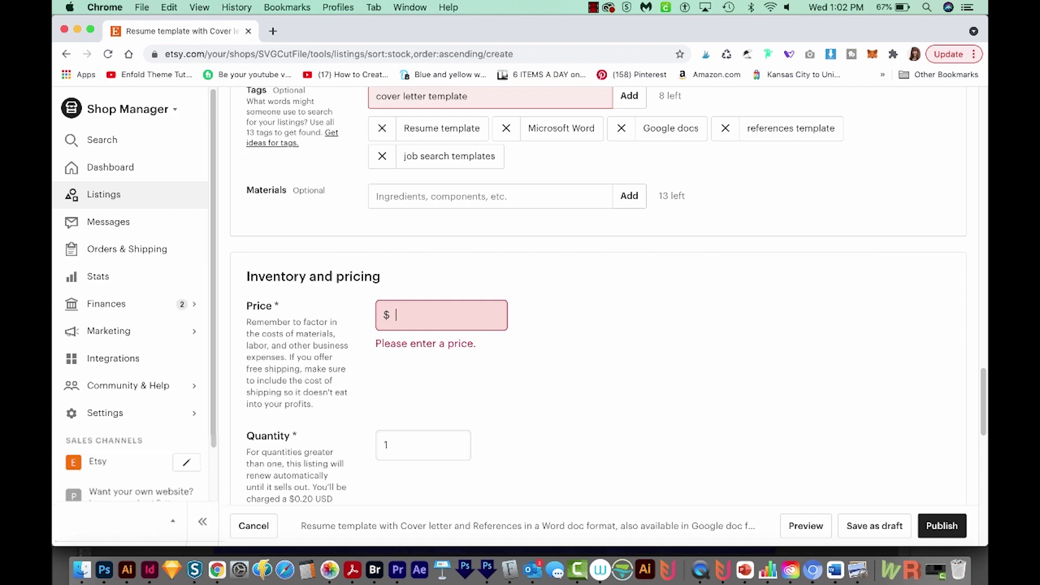
- Enter a price of 7.99 and pick 100 as the quantity from the suggestions
click(439, 316)
text(7.99)
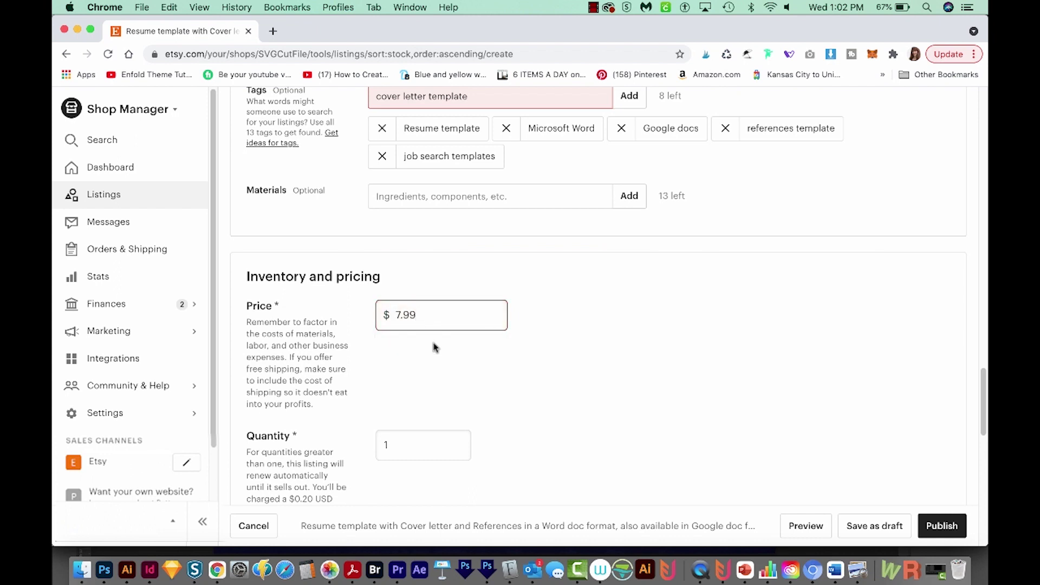
scroll(464, 431, down, 1)
scroll(464, 431, down, 2)
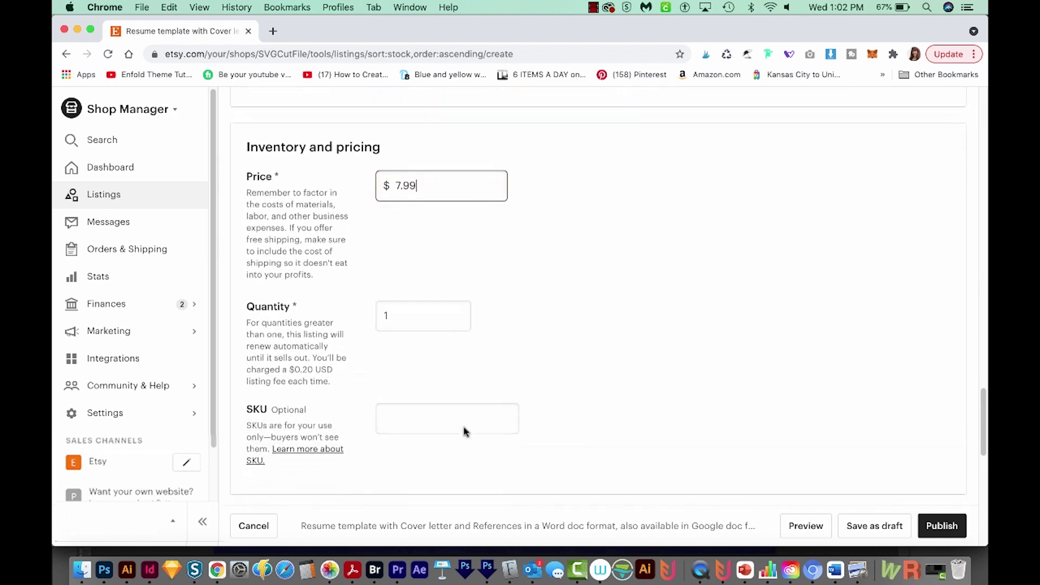
double_click(419, 319)
key(Down)
key(Return)
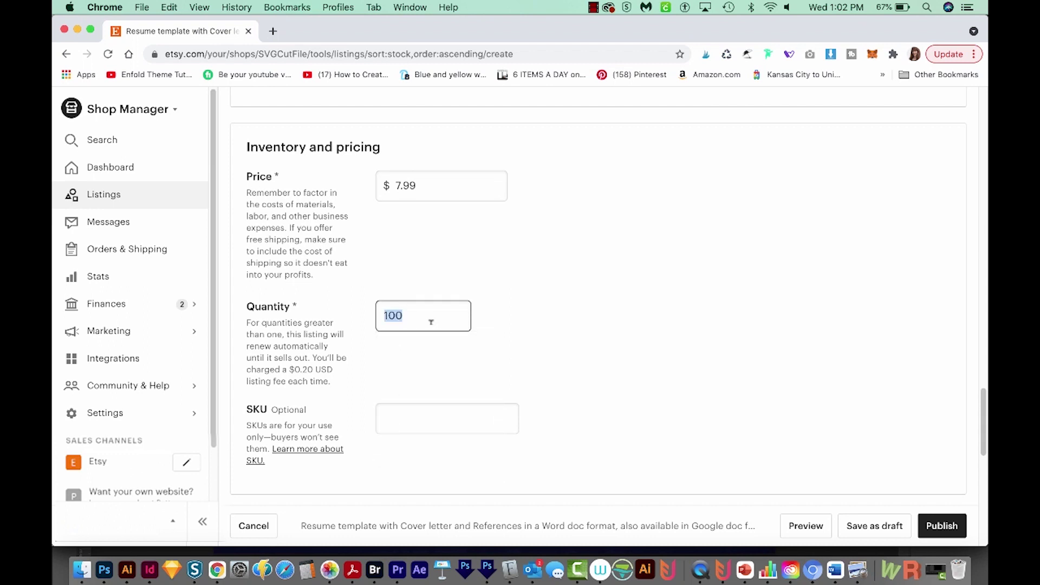
scroll(431, 322, down, 2)
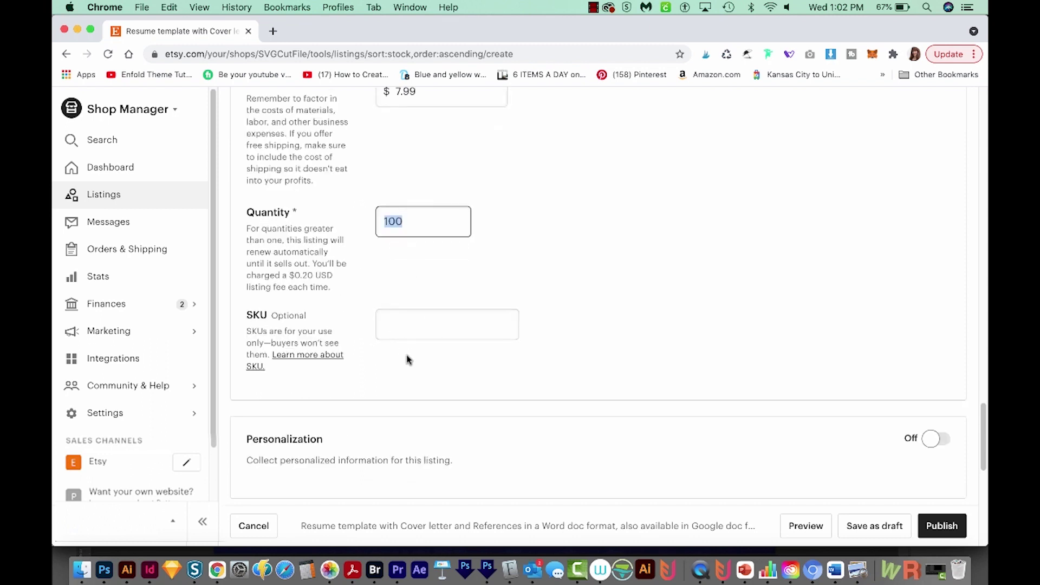
scroll(407, 360, down, 2)
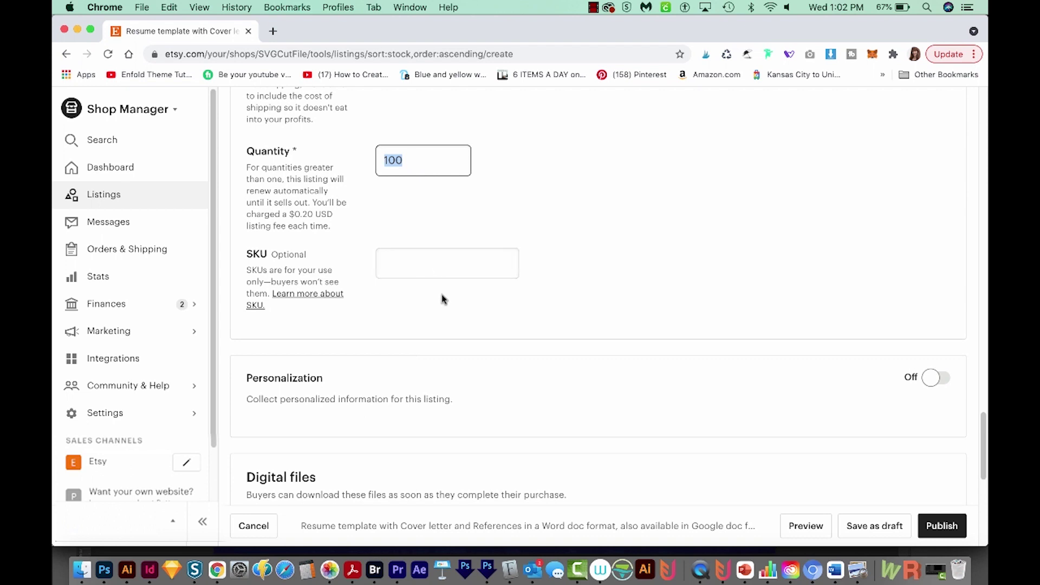
scroll(442, 298, down, 3)
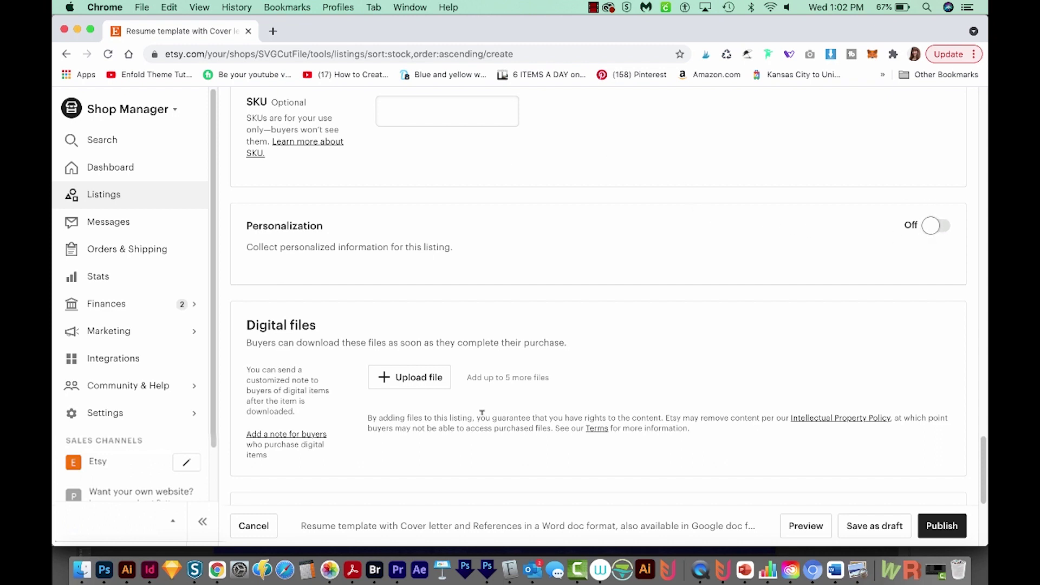
- Upload Files.zip (289.75 KB) as the listing's digital file
click(402, 382)
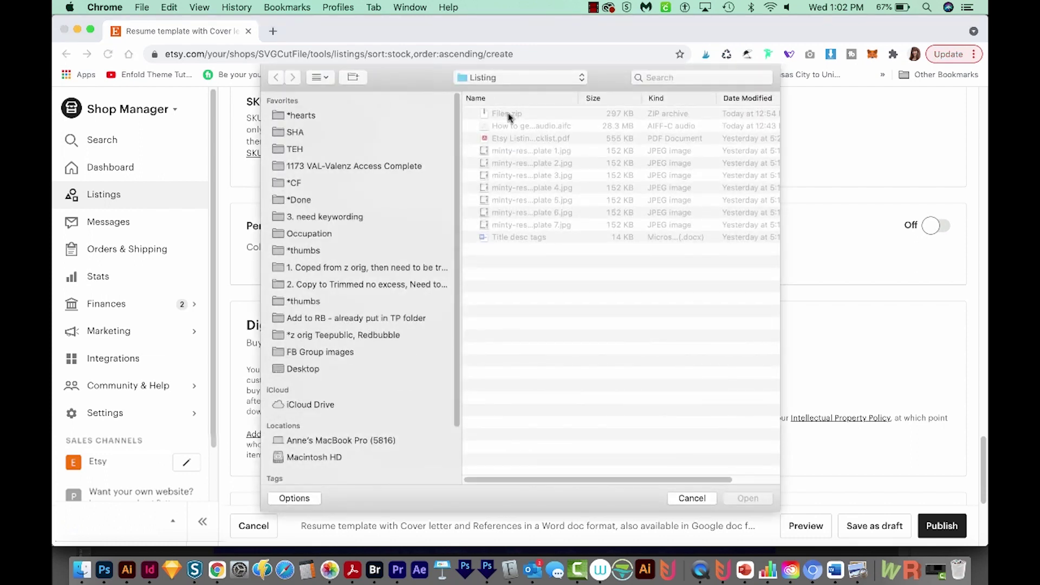
click(507, 118)
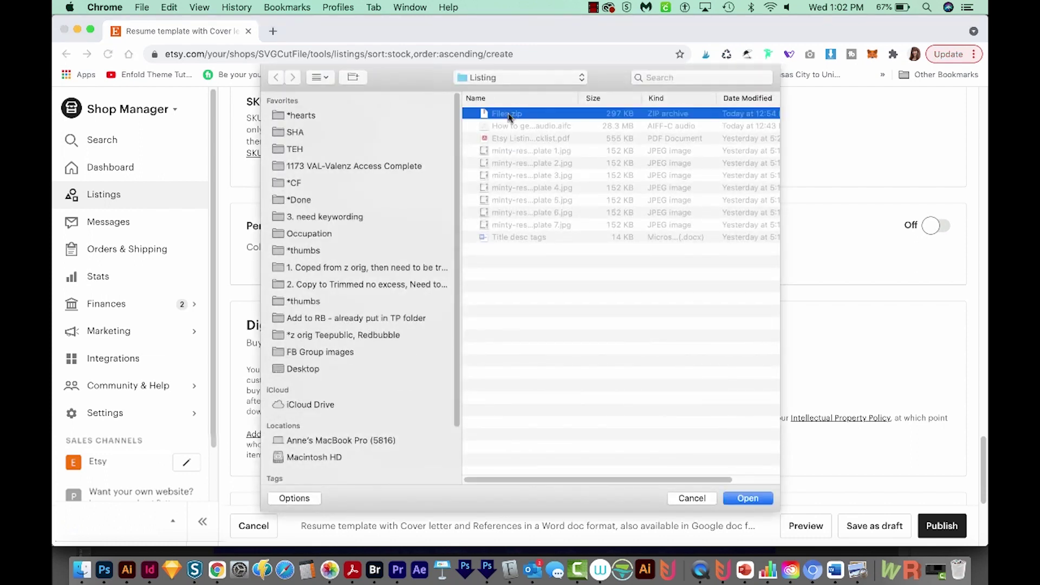
click(749, 499)
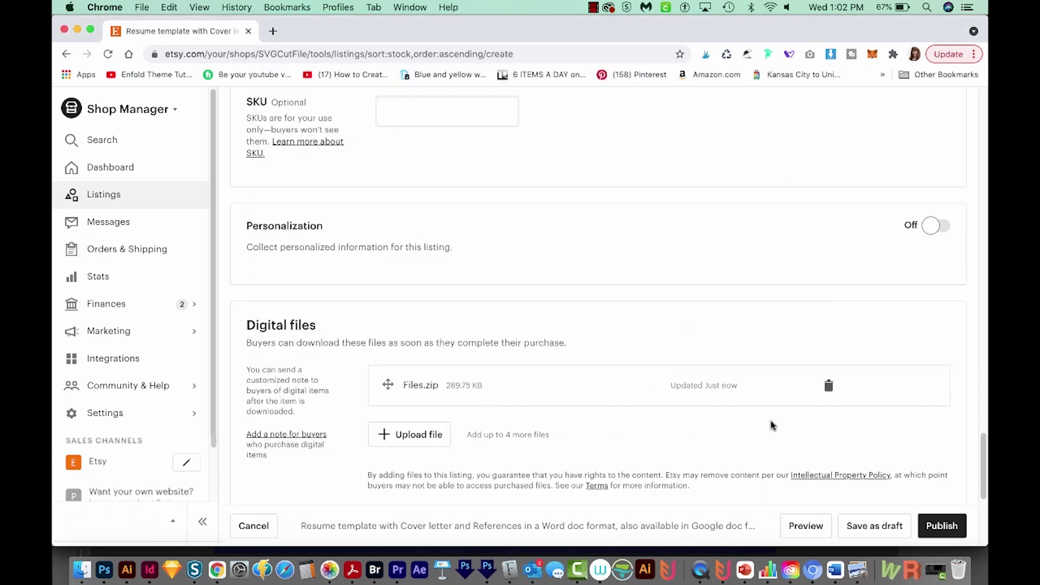
scroll(772, 425, down, 2)
scroll(771, 423, down, 3)
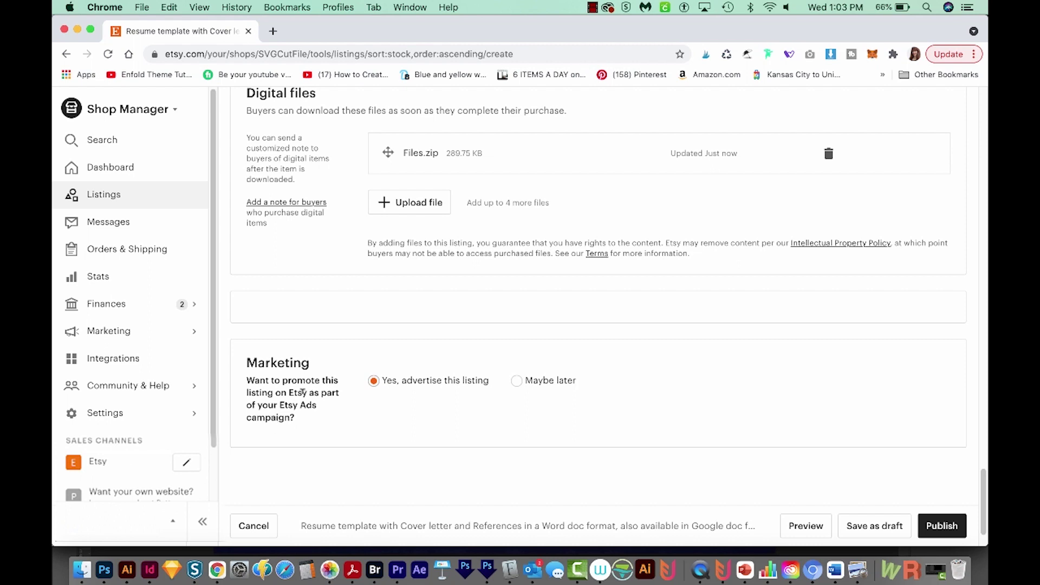
- Choose 'Maybe later' for Etsy Ads and publish the listing
click(517, 381)
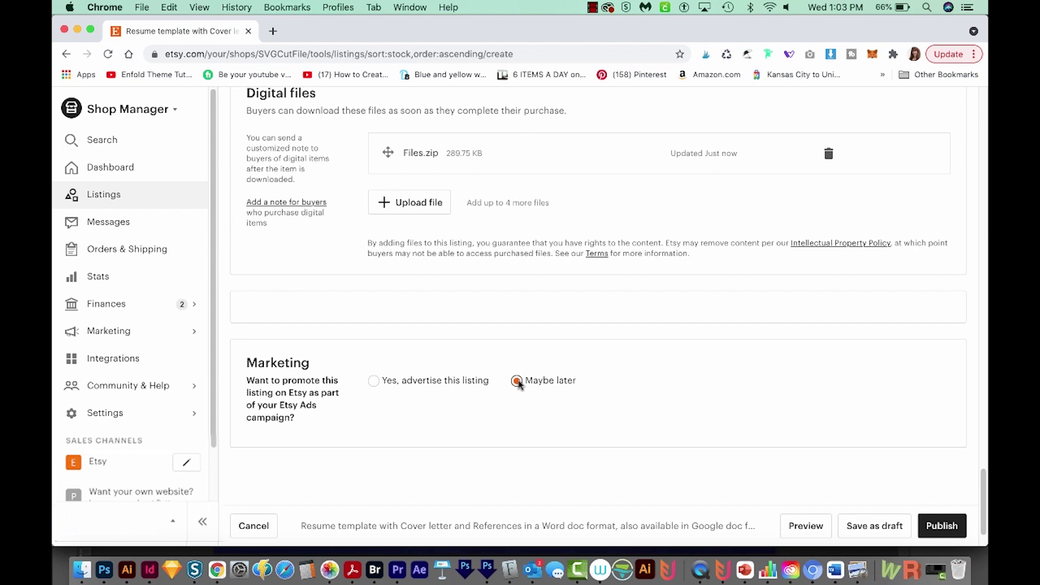
click(945, 533)
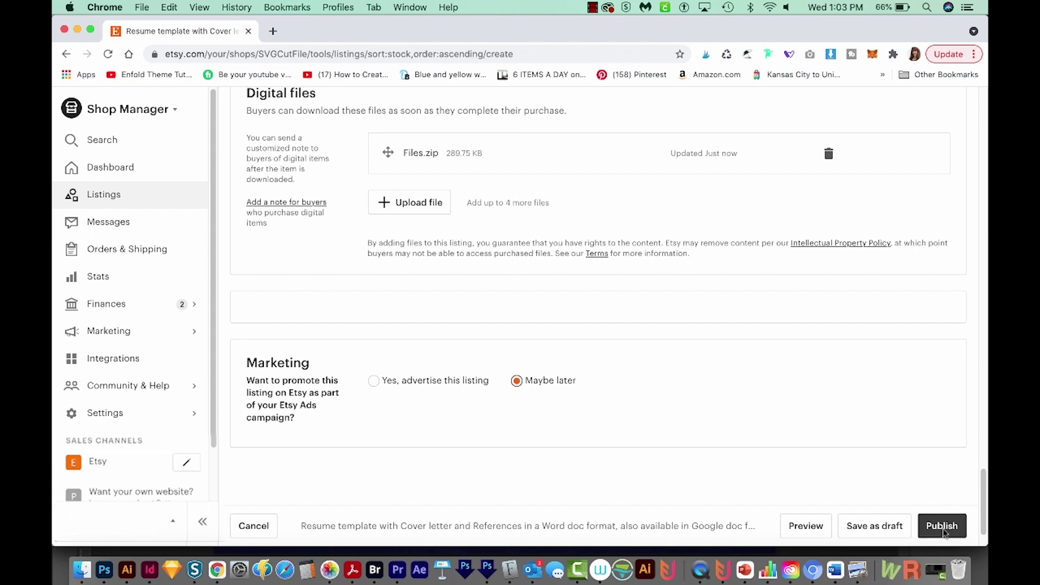